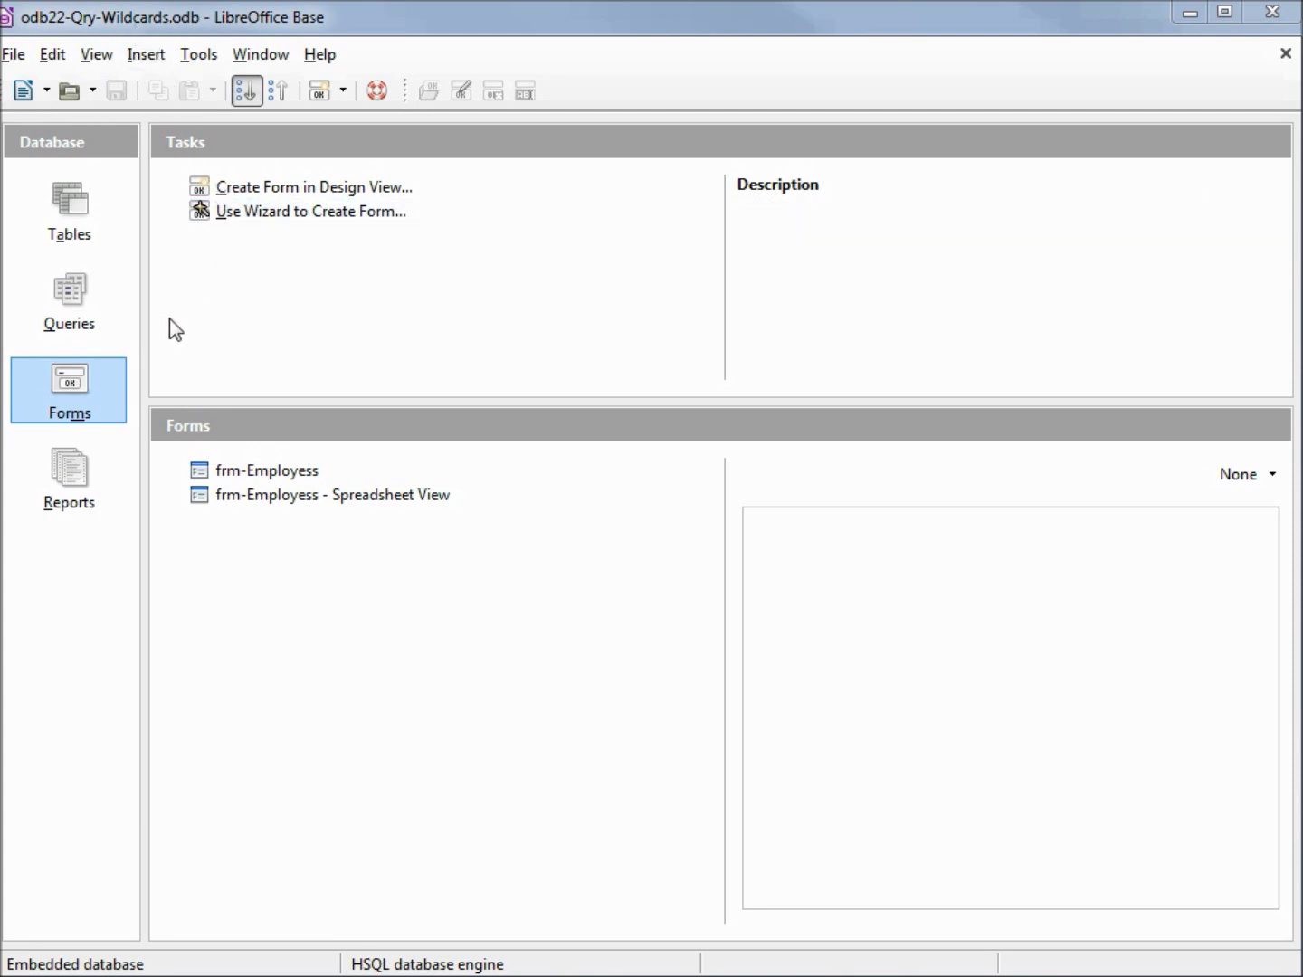
Create a new query in Design View and add the tbl_Employees table to it
left_click(73, 305)
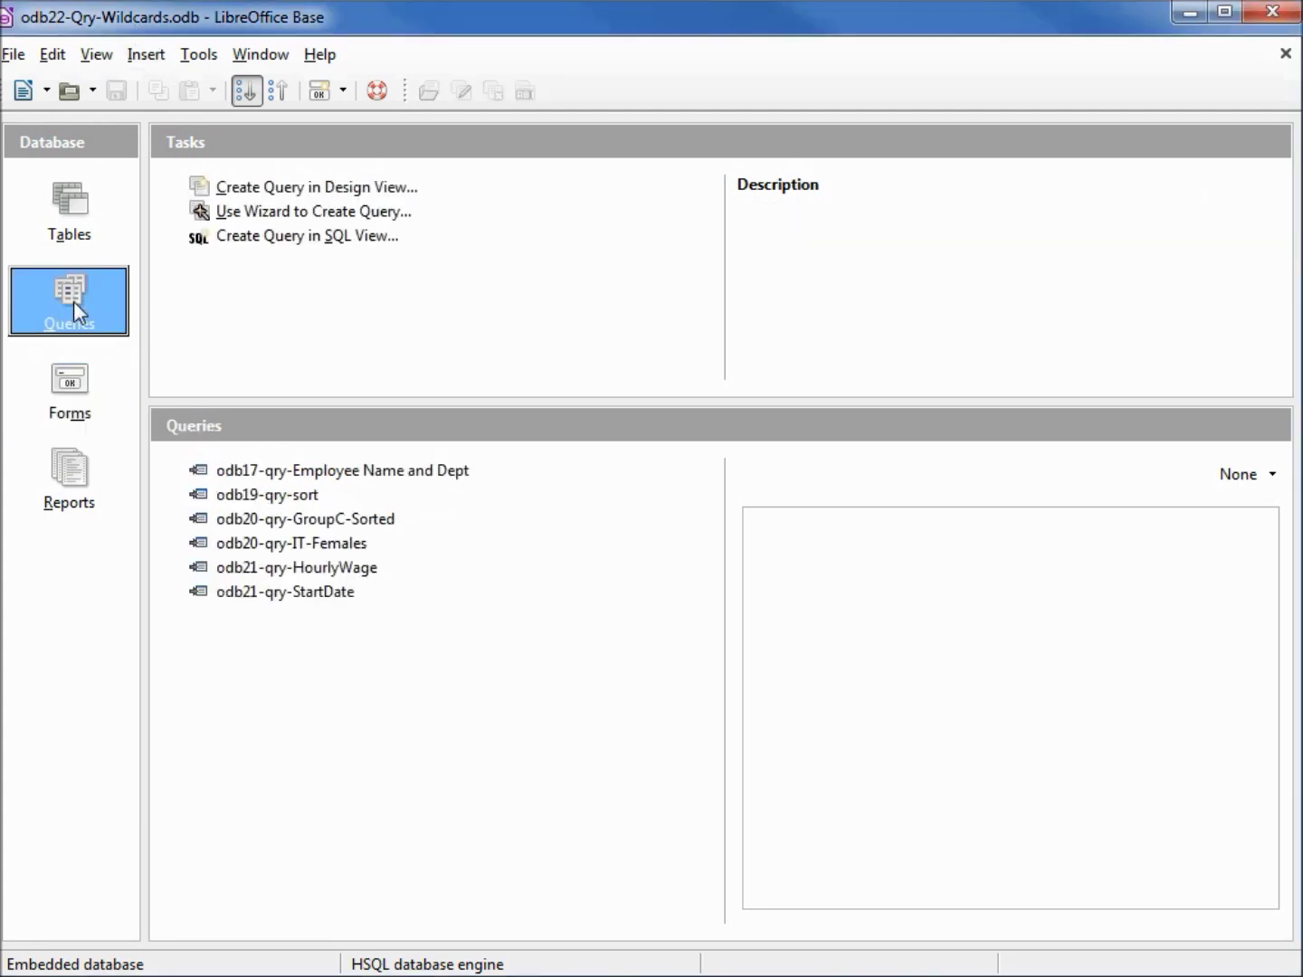
left_click(336, 192)
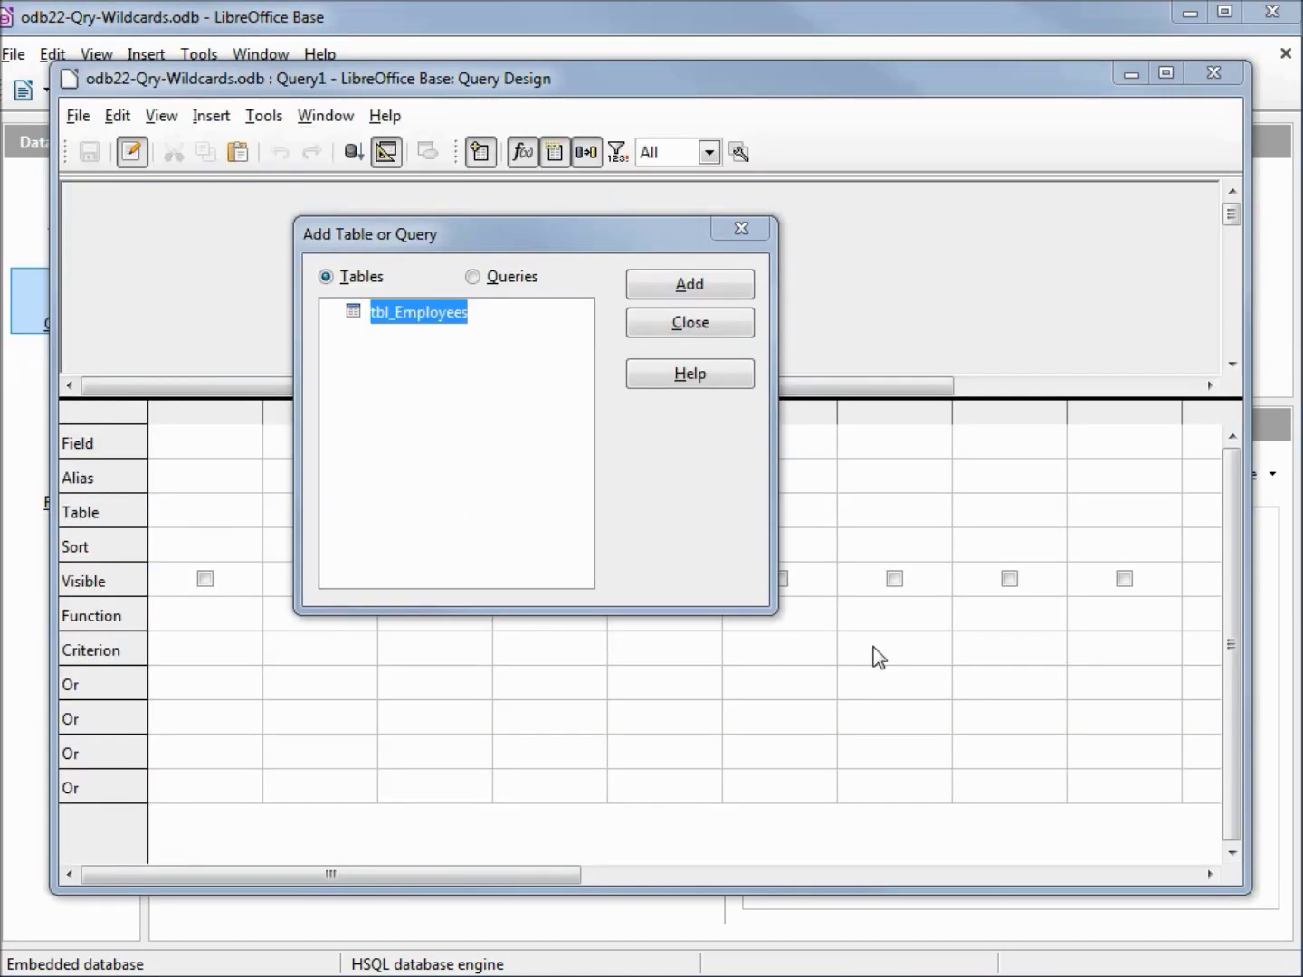
left_click(691, 281)
left_click(705, 314)
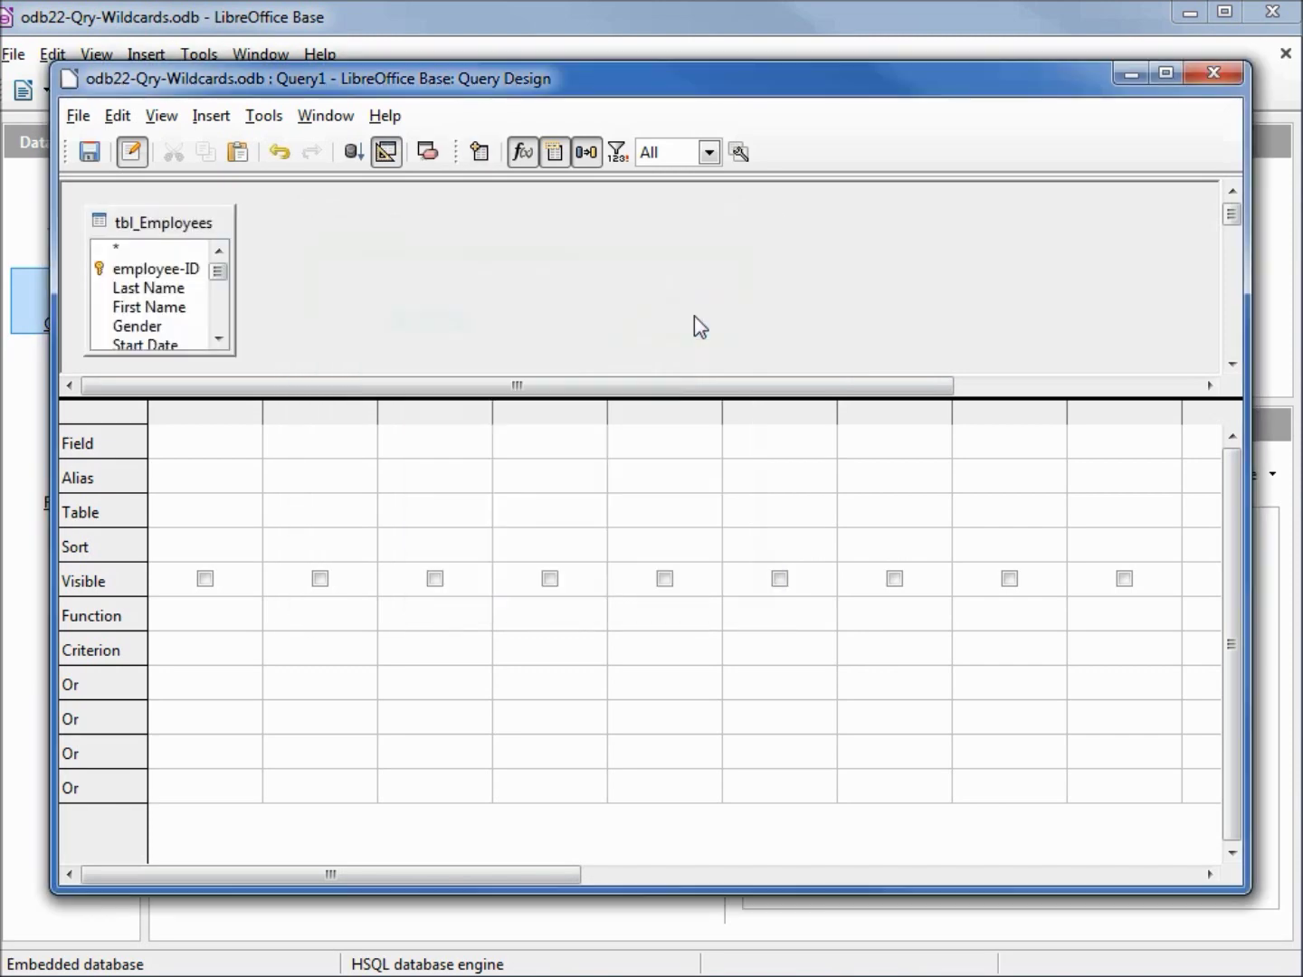
Add the Last Name, First Name, Department and Group fields from tbl_Employees to the query
double_click(163, 290)
double_click(162, 308)
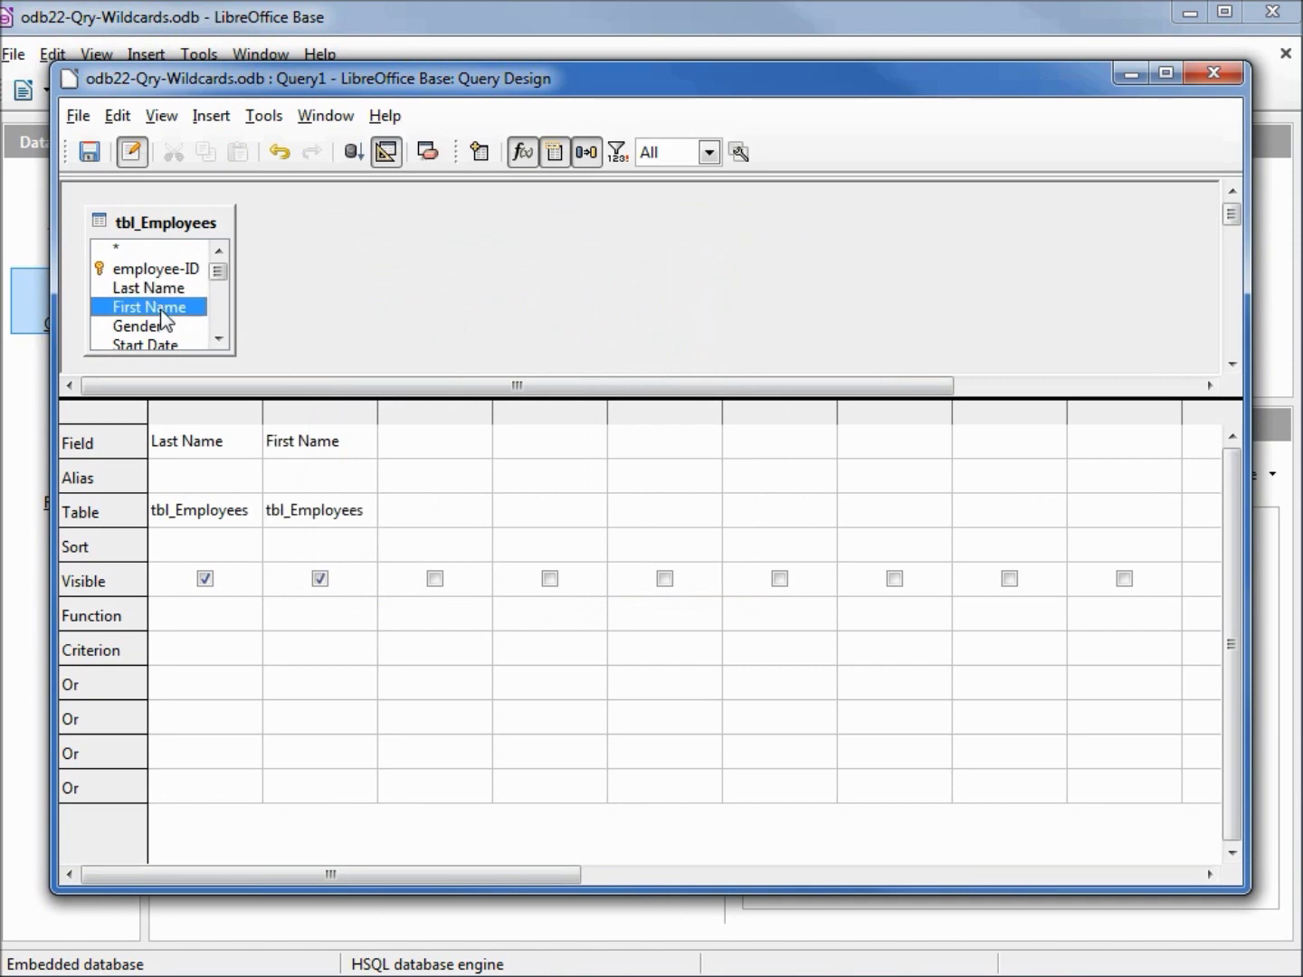
left_click_drag(217, 273, 223, 339)
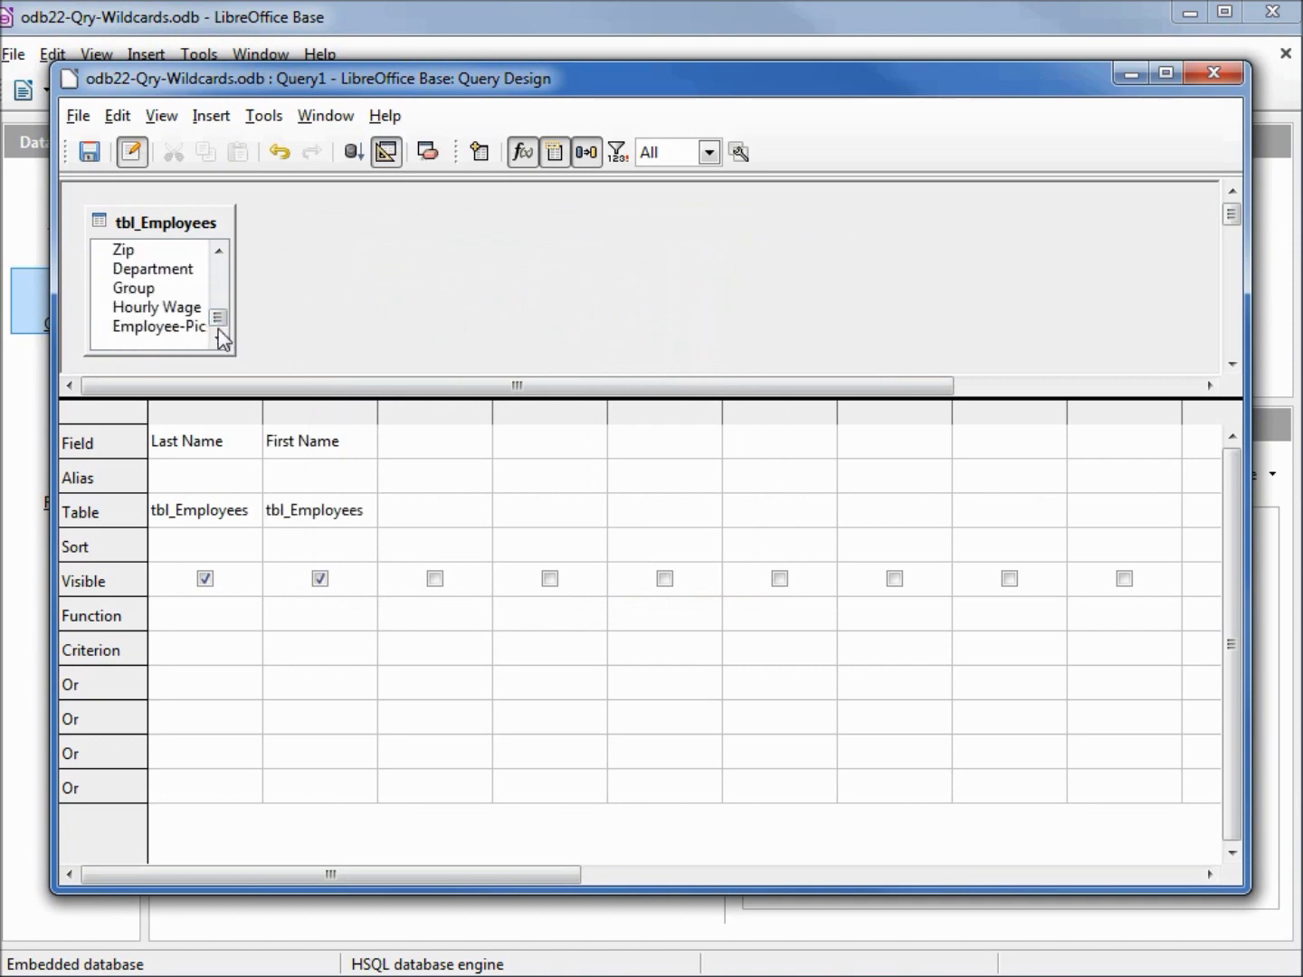
double_click(175, 270)
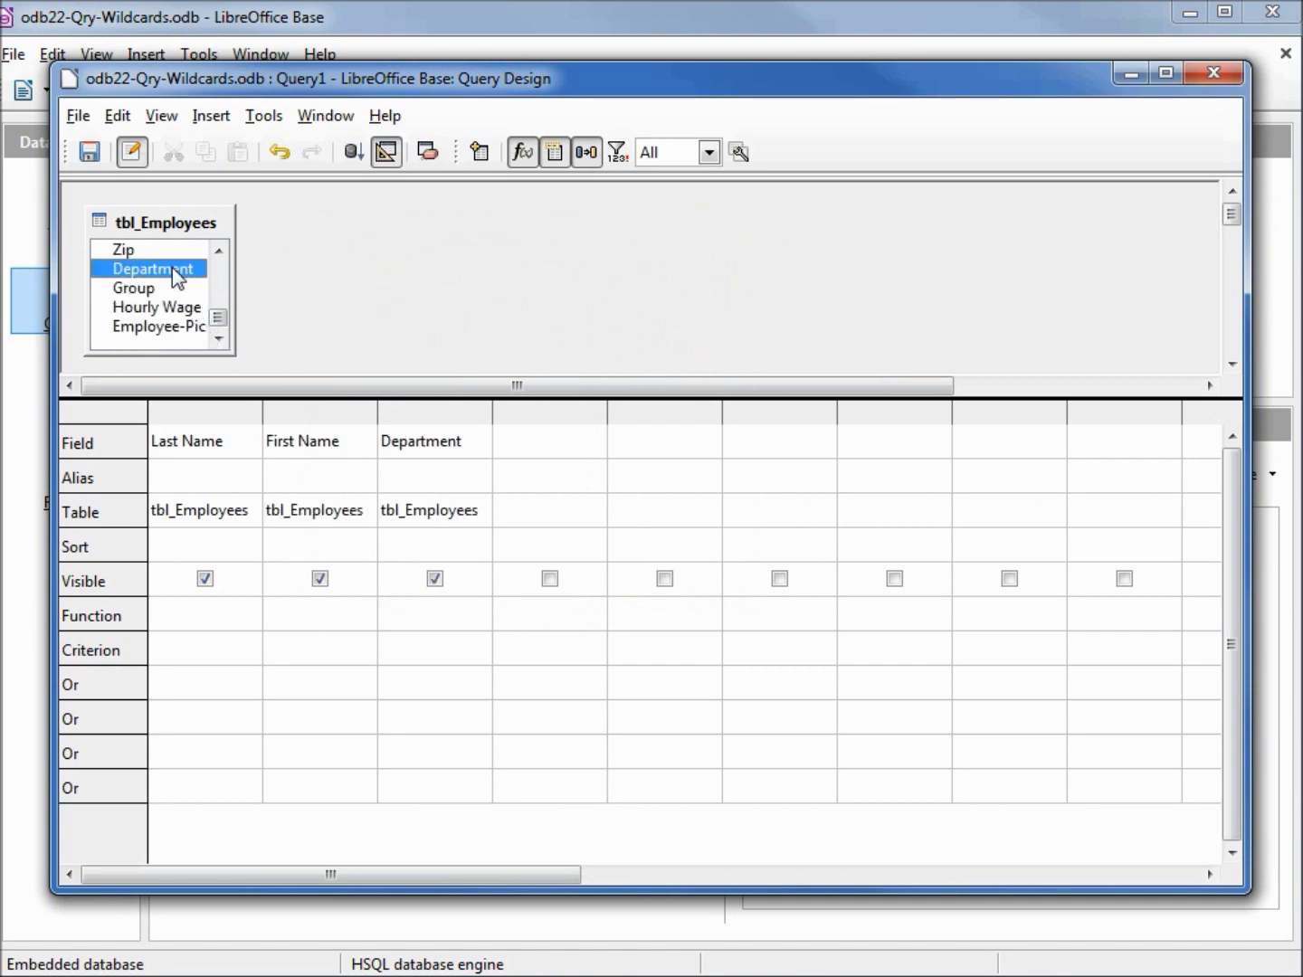
double_click(151, 288)
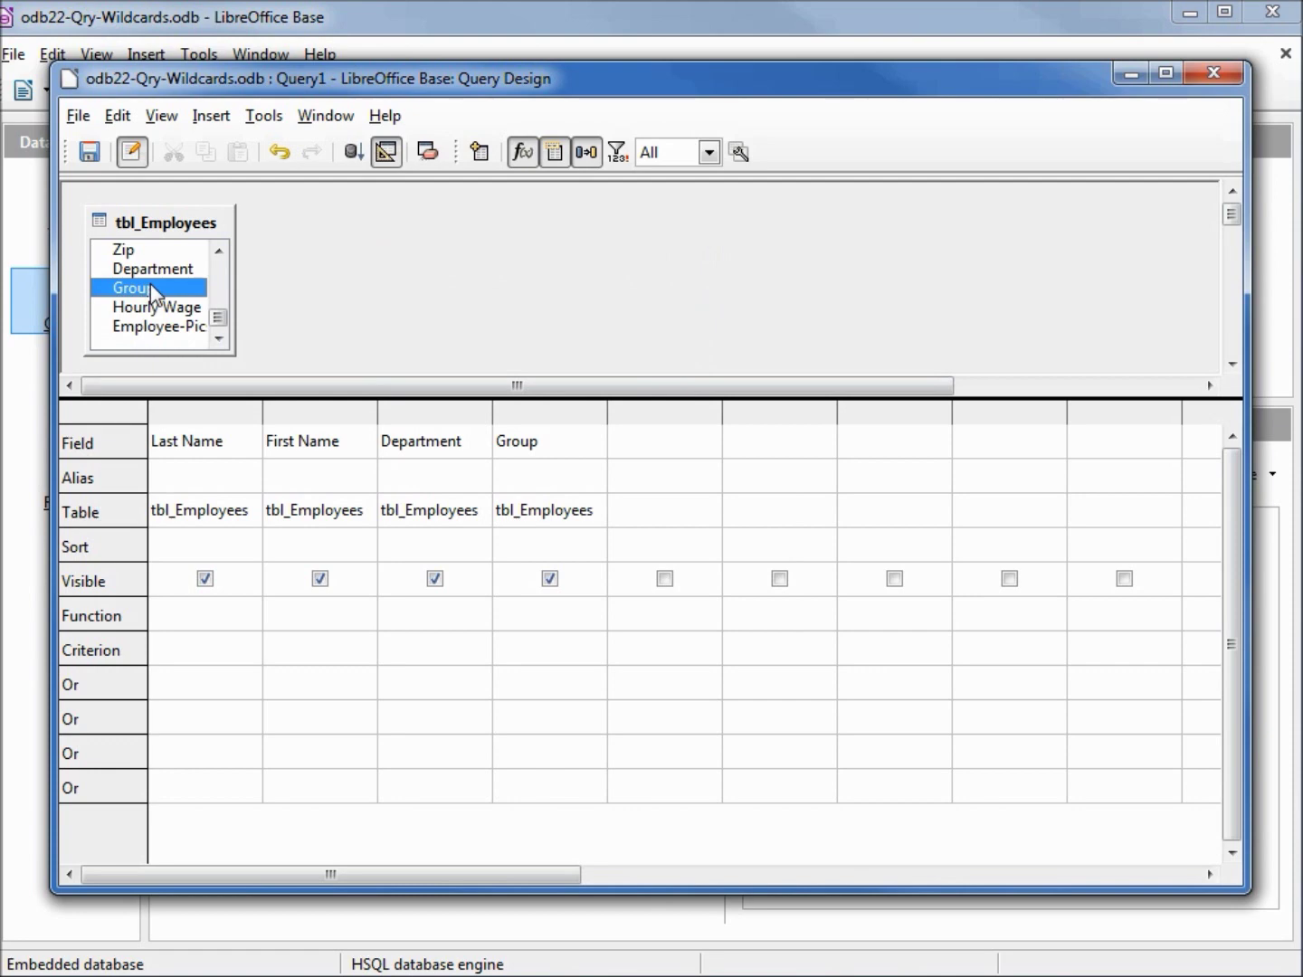
Set the Last Name criterion to Like 'T*' and run the query
left_click(200, 651)
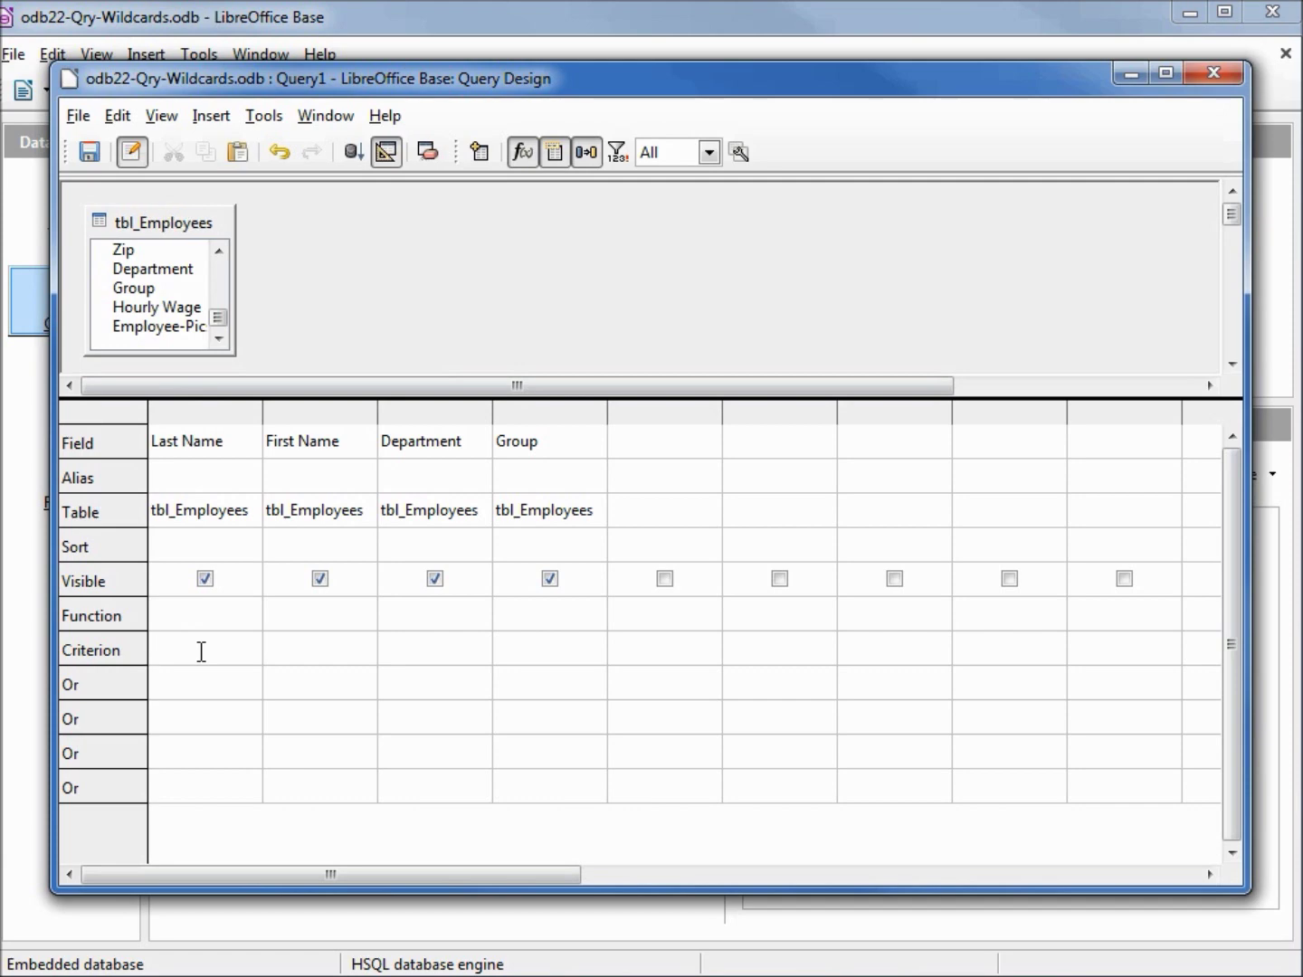
type("Like 'T*'")
key("Tab")
key("F5")
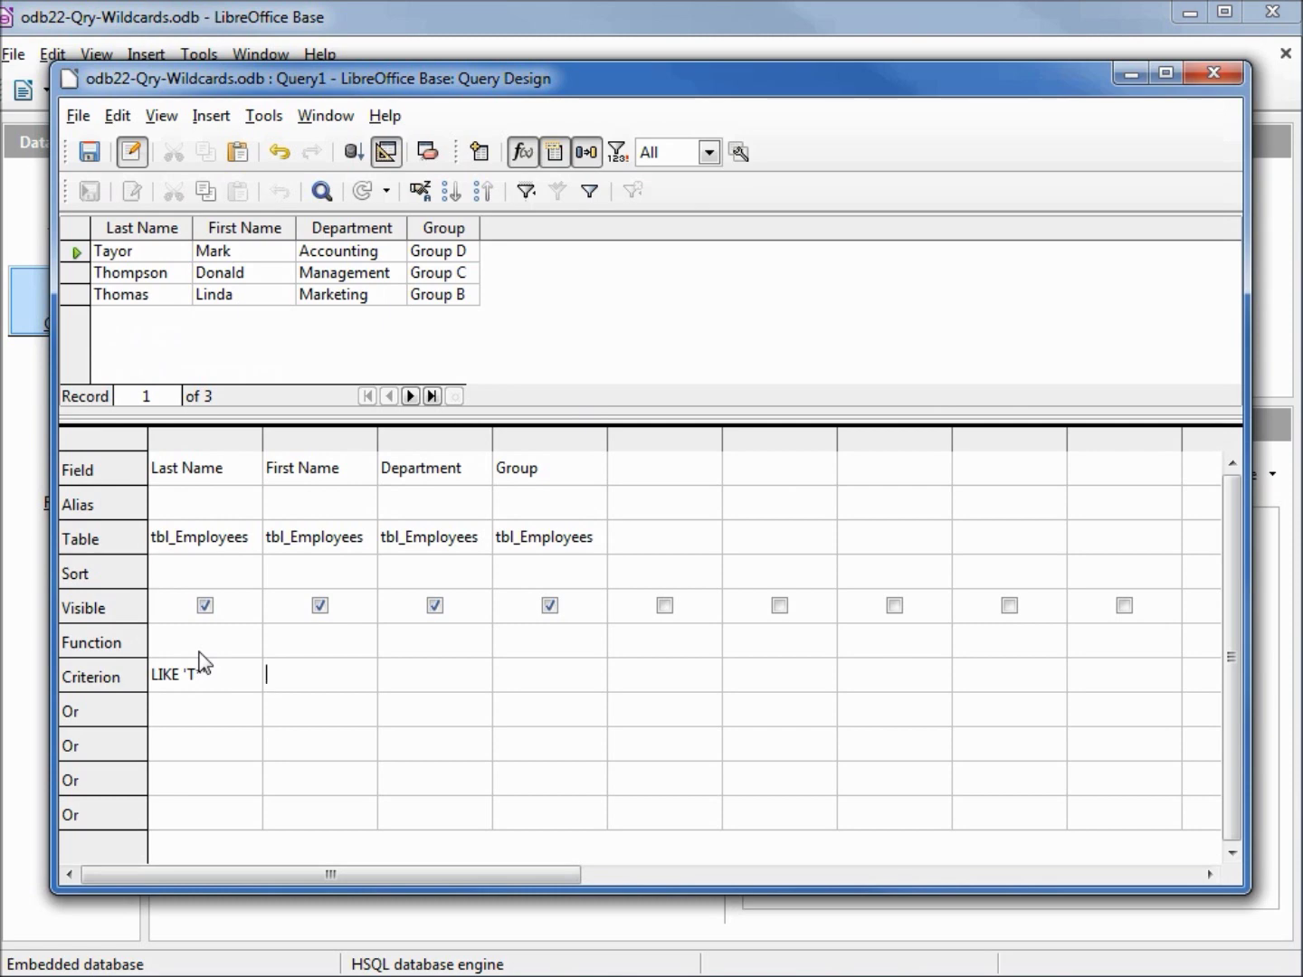
Display the query as SQL, change the Last Name pattern to 'Th%' and run it
left_click(387, 151)
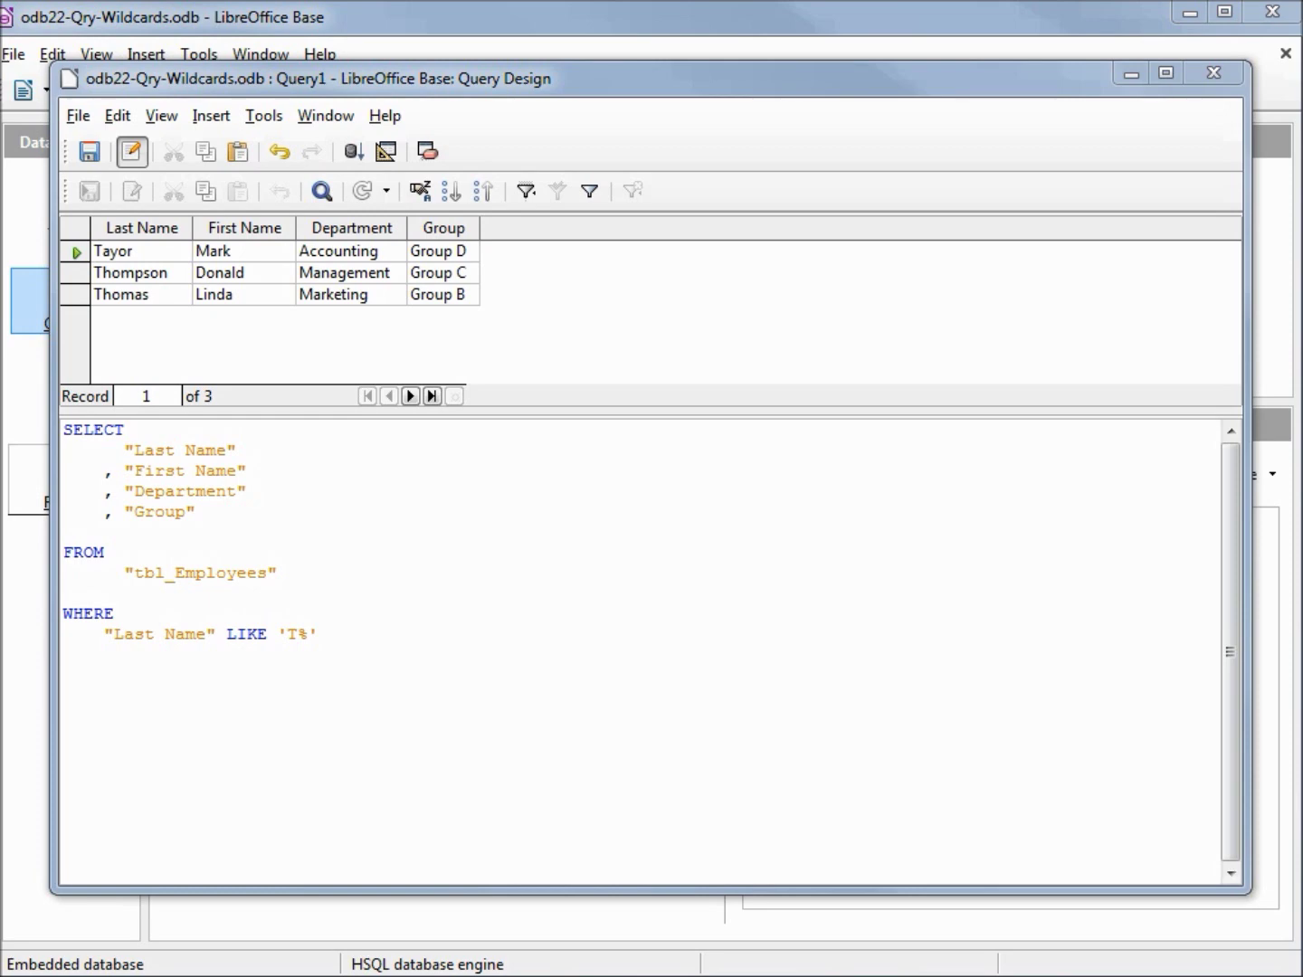
left_click(289, 632)
key("Right")
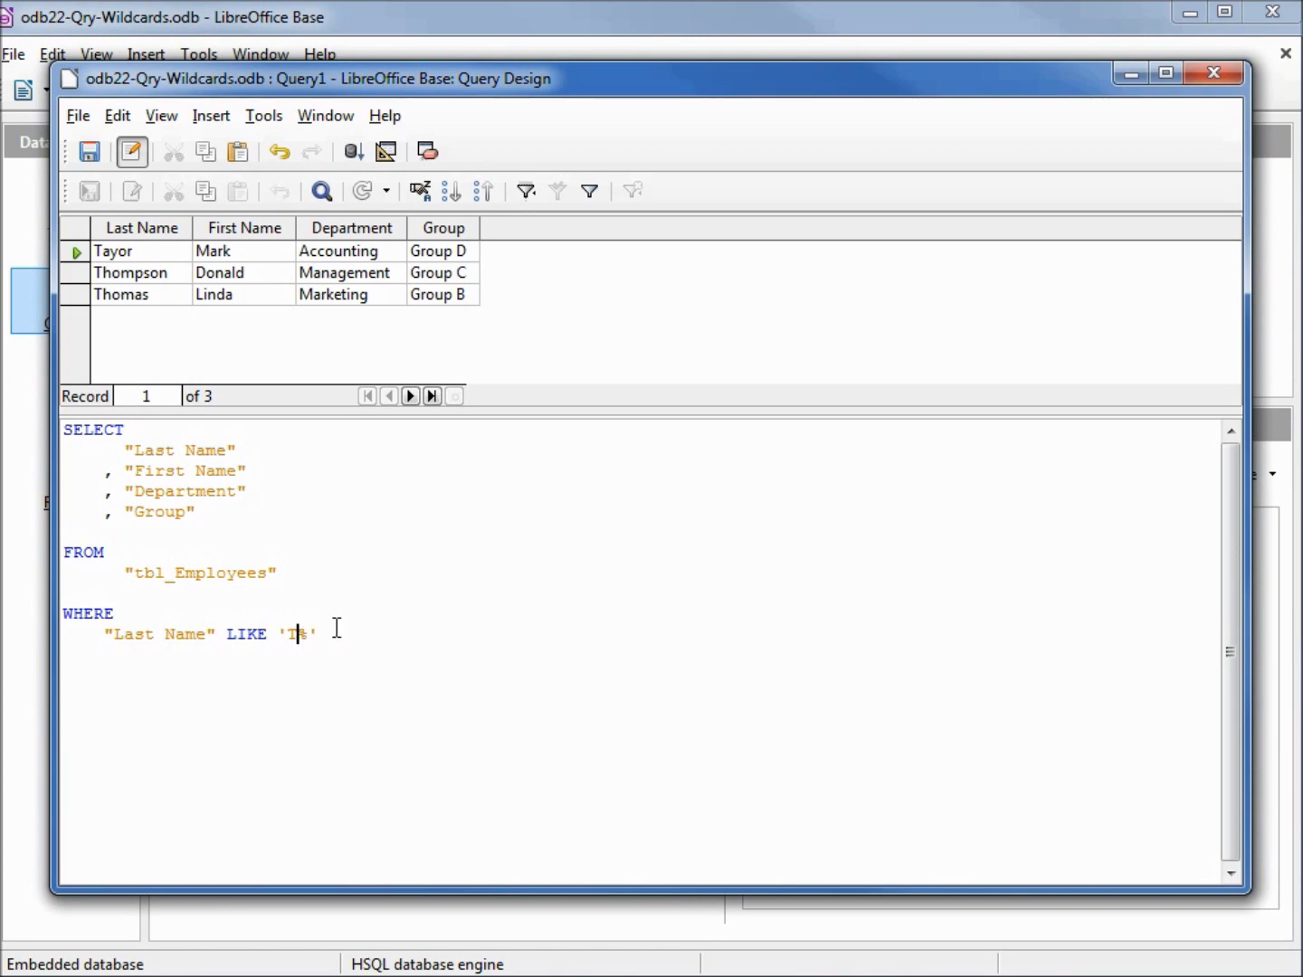
type("h")
key("F5")
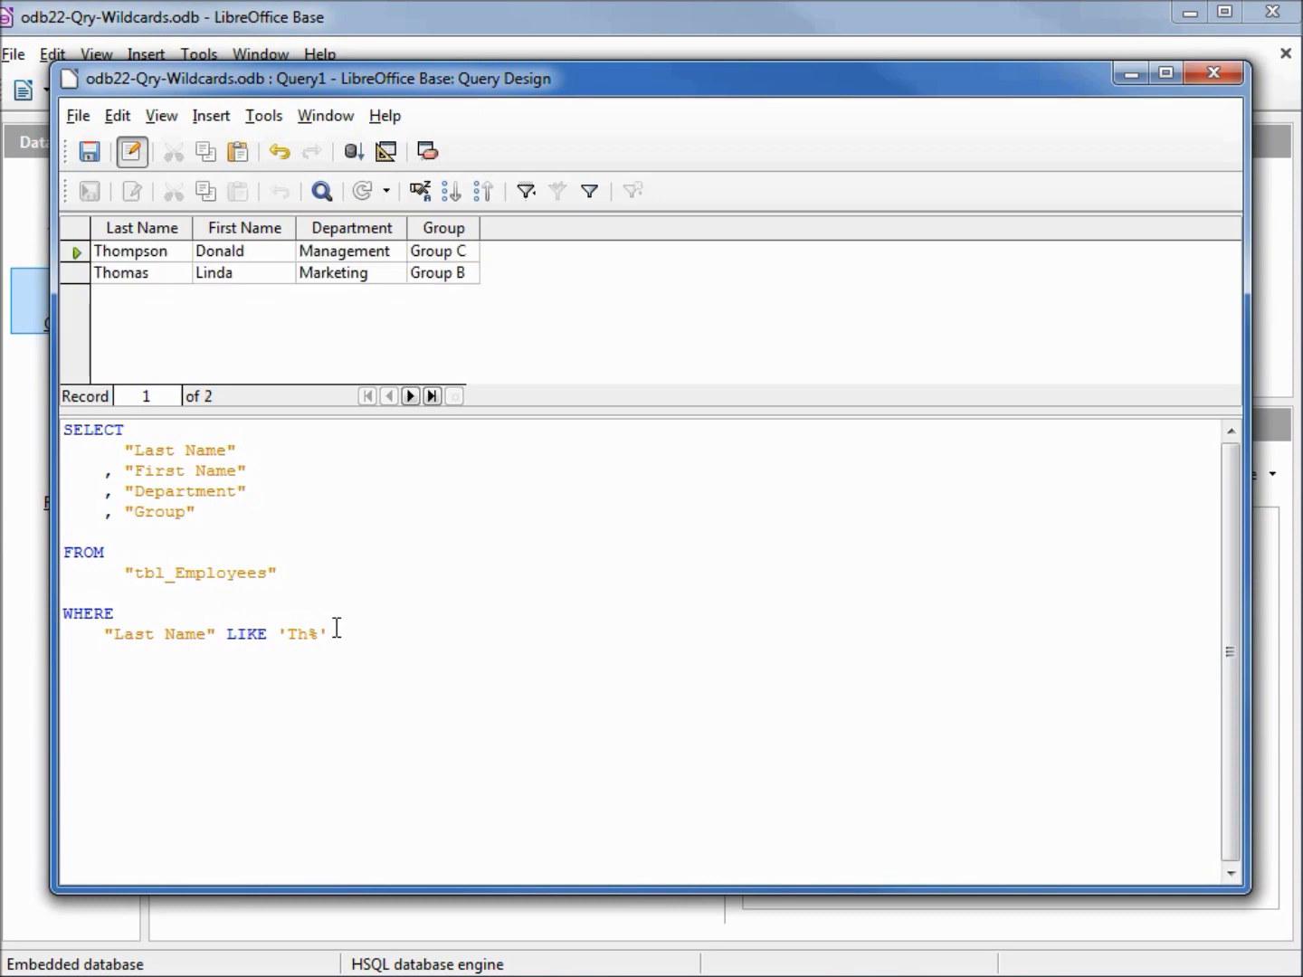
Change the Last Name pattern in the SQL statement to '%n' and run the query
key("ctrl+z")
key("Delete")
key("Delete")
key("Right")
type("n")
key("F5")
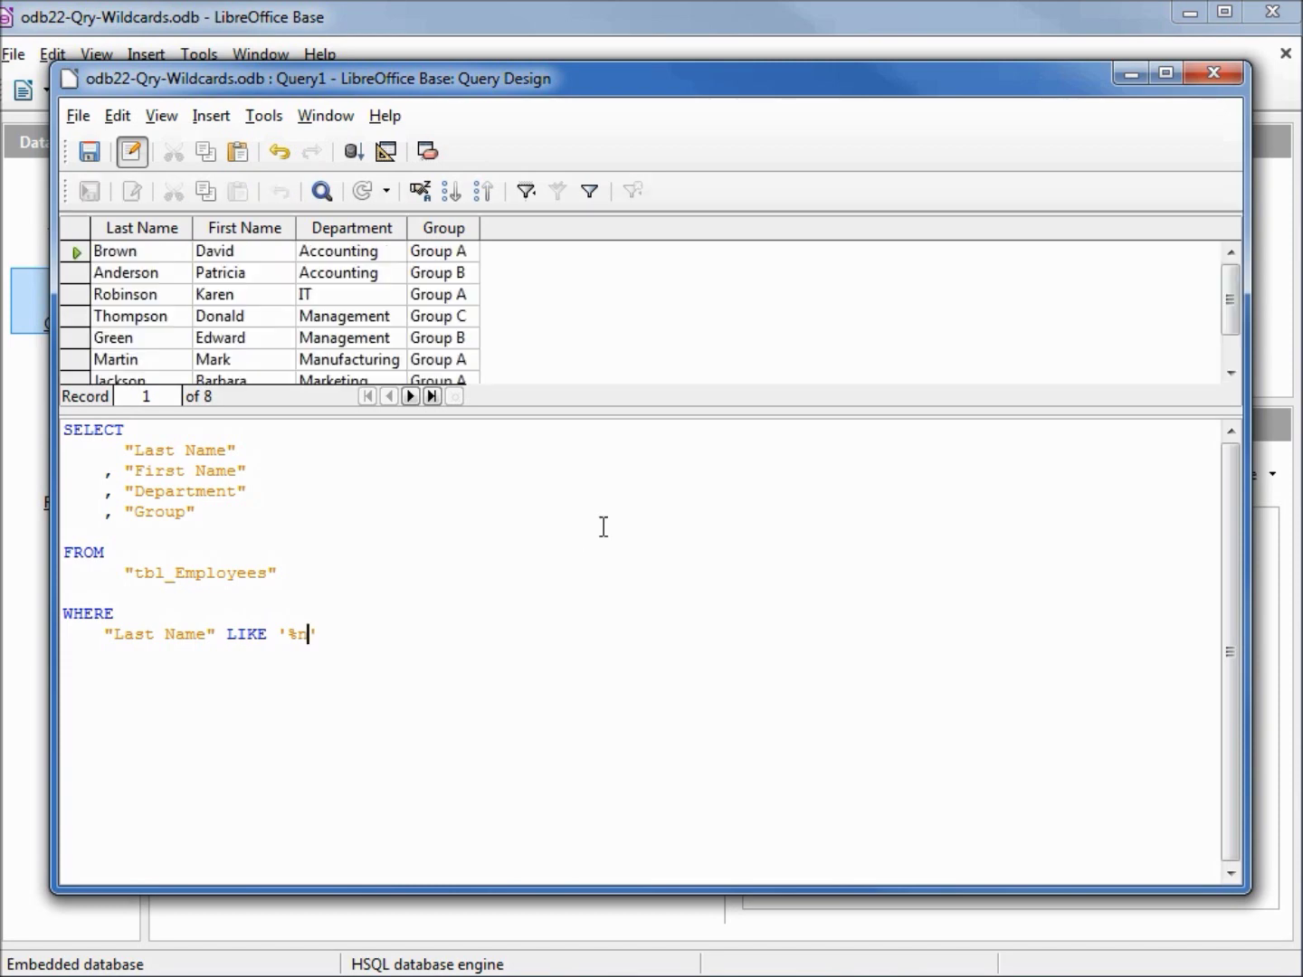
left_click_drag(622, 411, 646, 506)
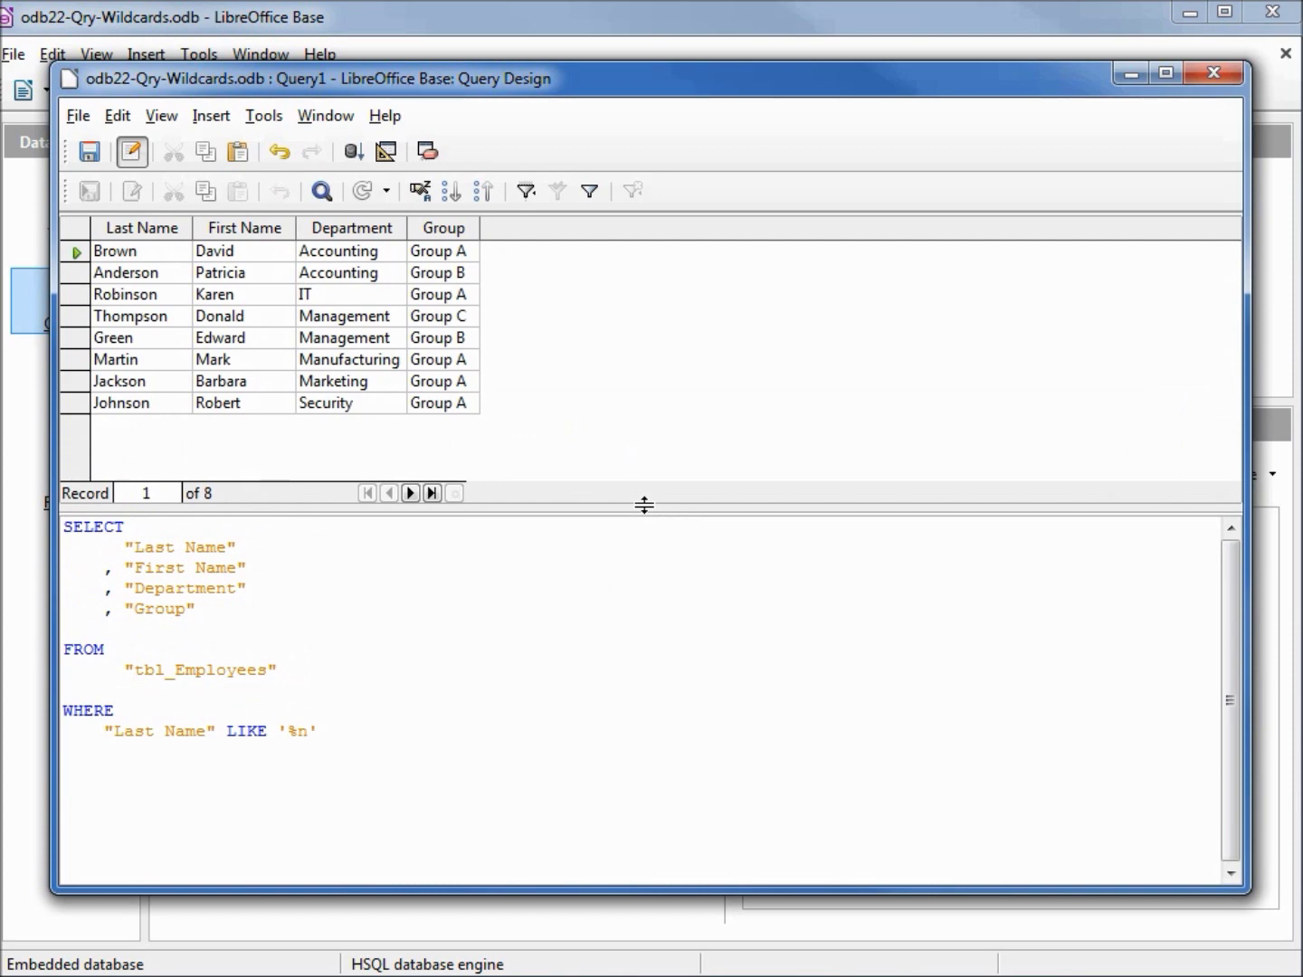
Return the query to Design View, set the Last Name criterion to LIKE '*a*' and run it
left_click(386, 152)
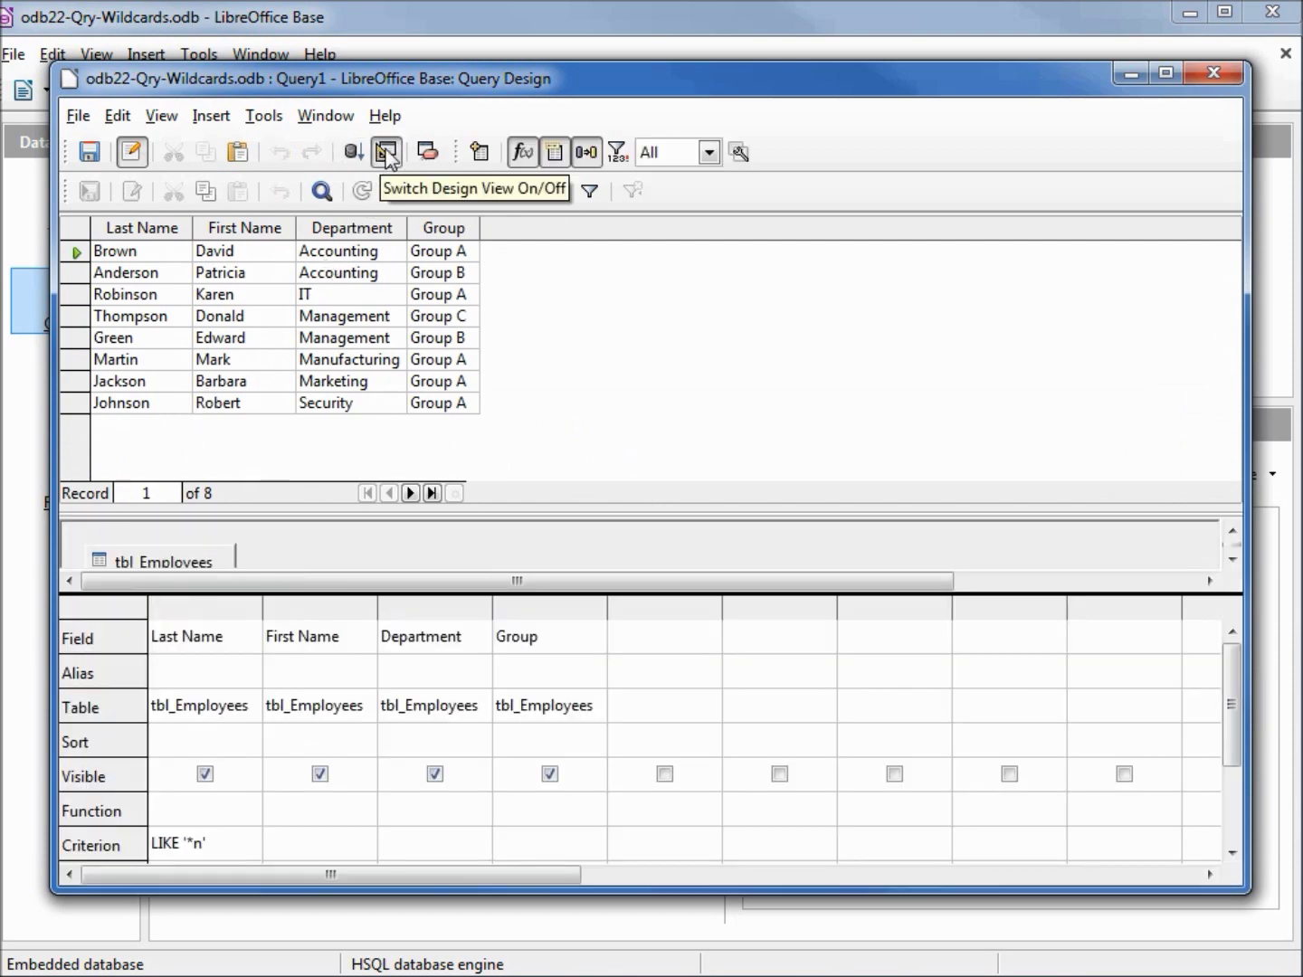
left_click(193, 843)
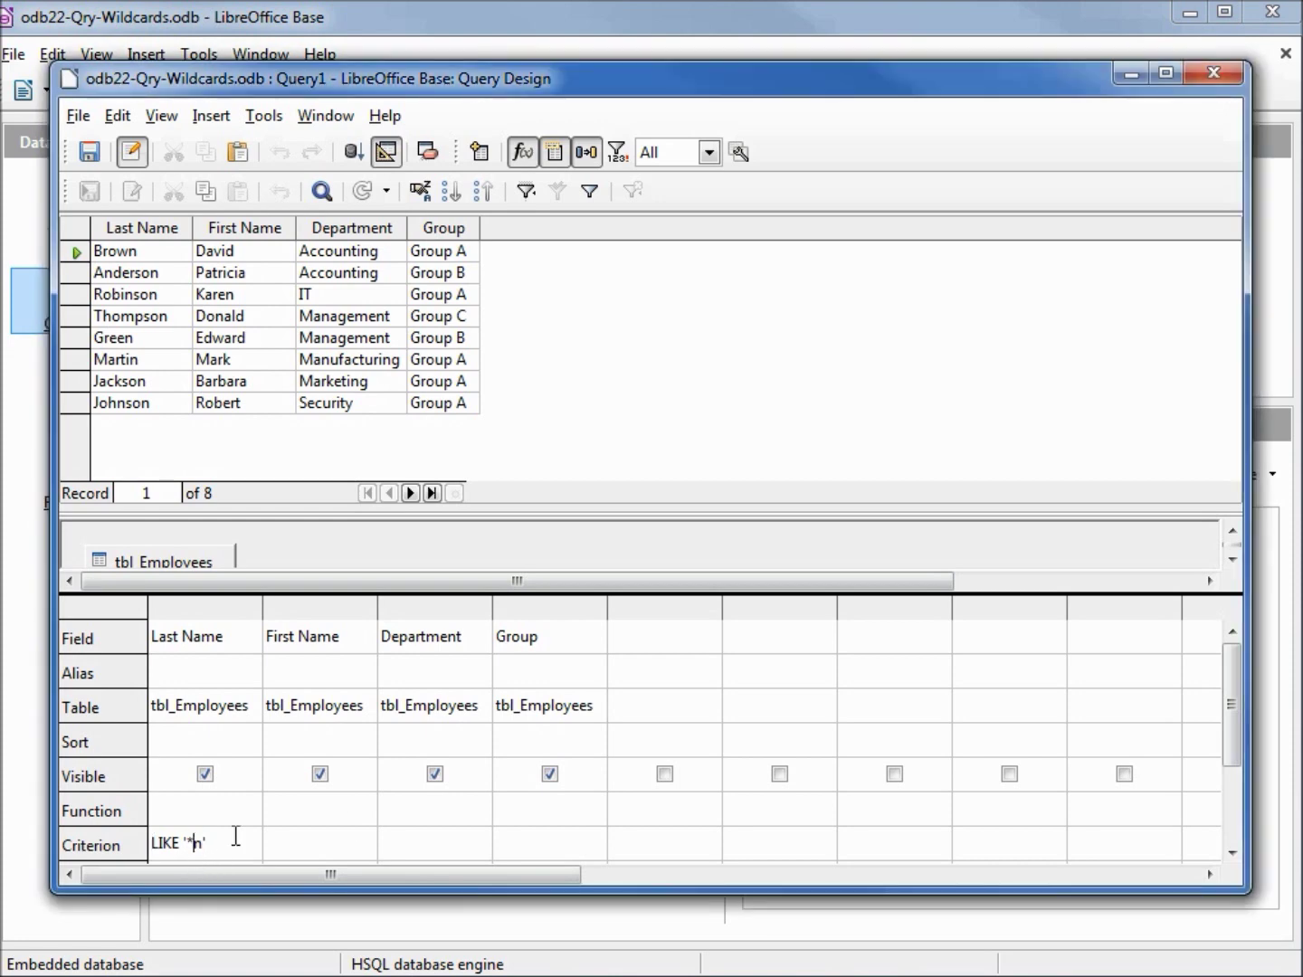
type("a")
key("Delete")
type("*")
key("Tab")
key("F5")
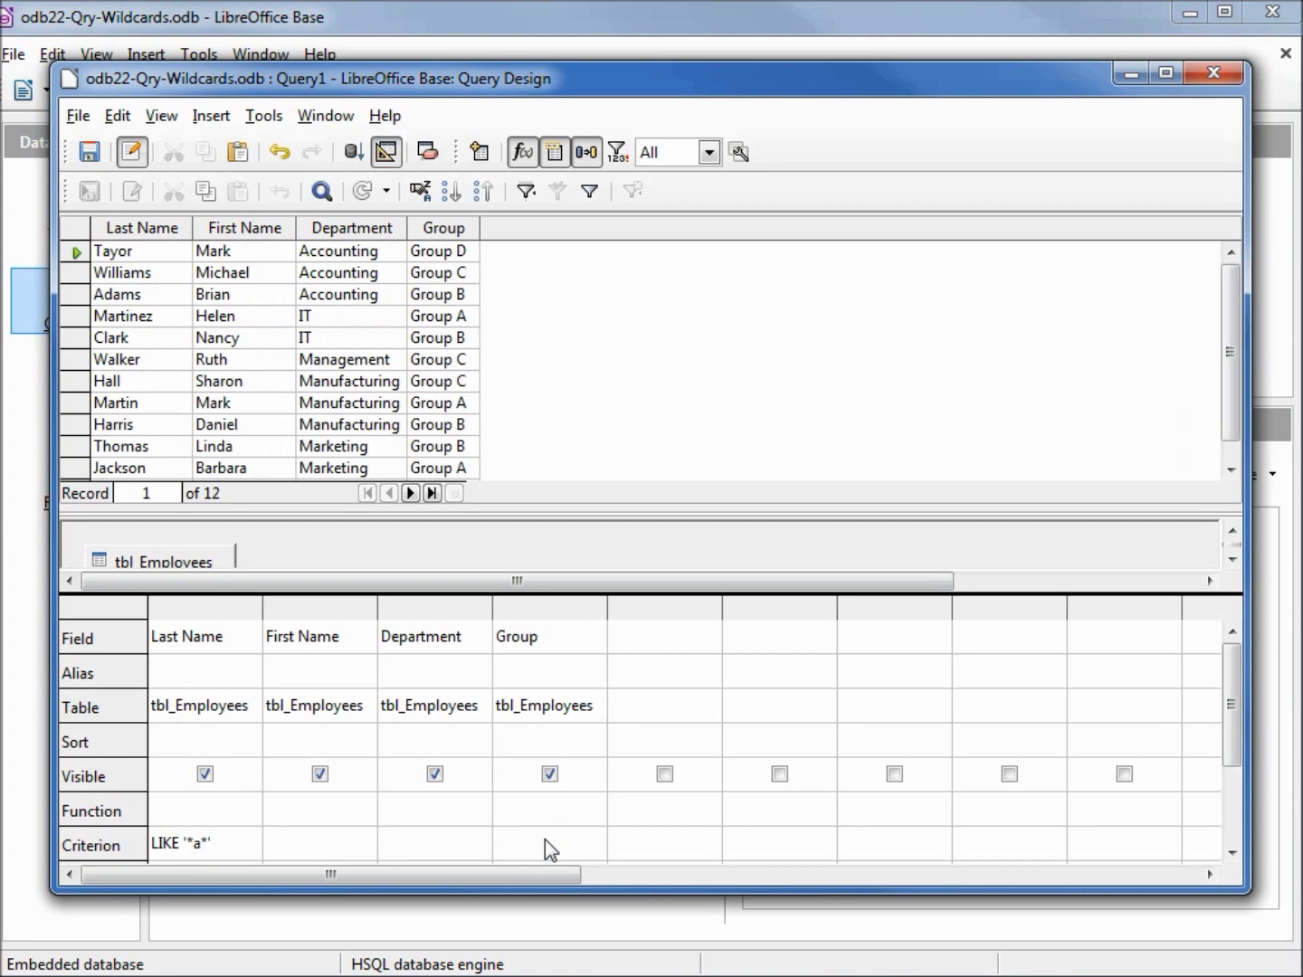
Sort the Last Name field ascending and rerun the query
left_click(199, 736)
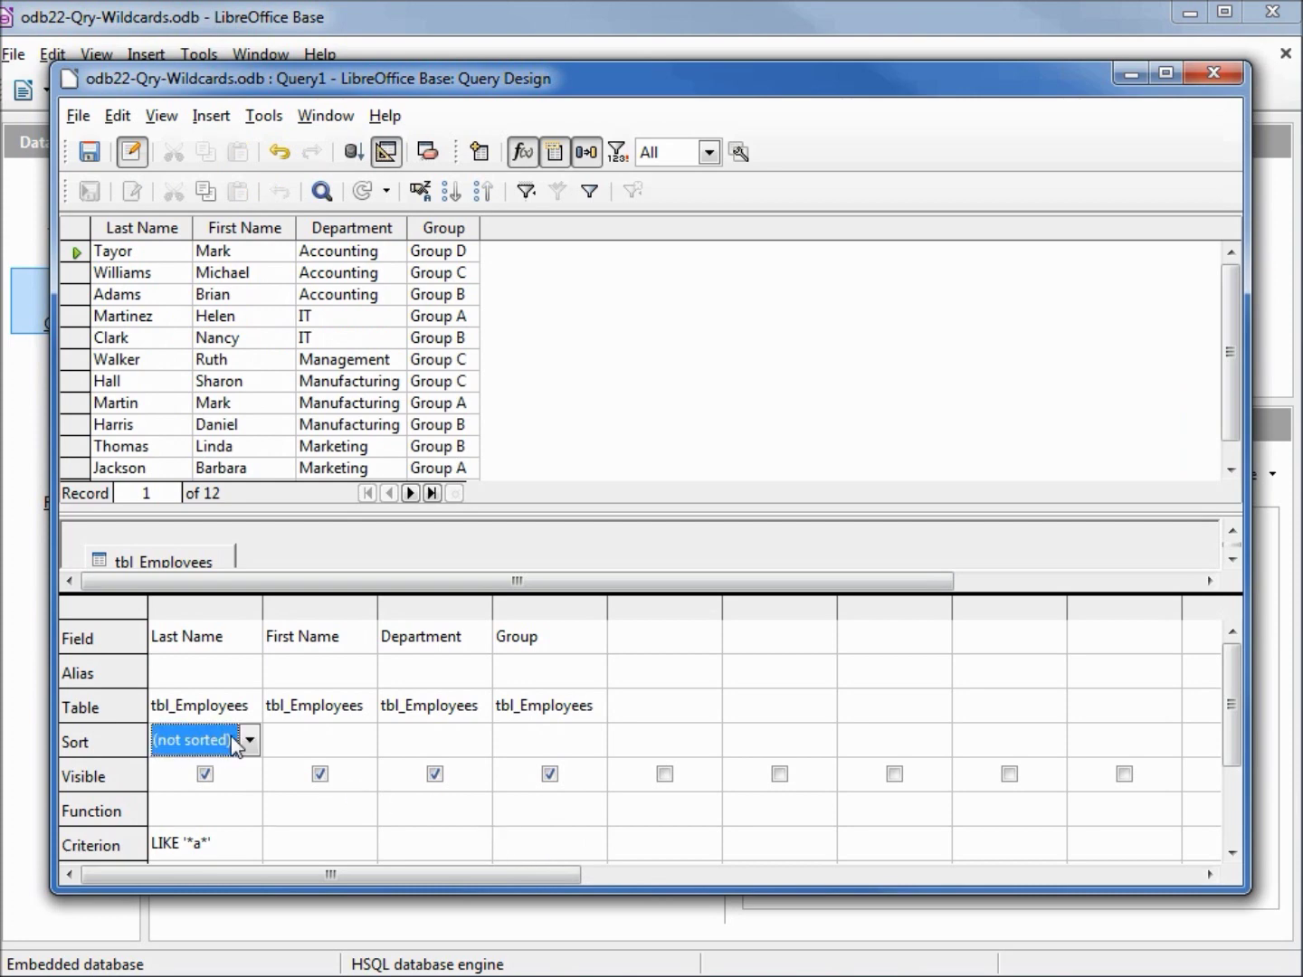
left_click(251, 743)
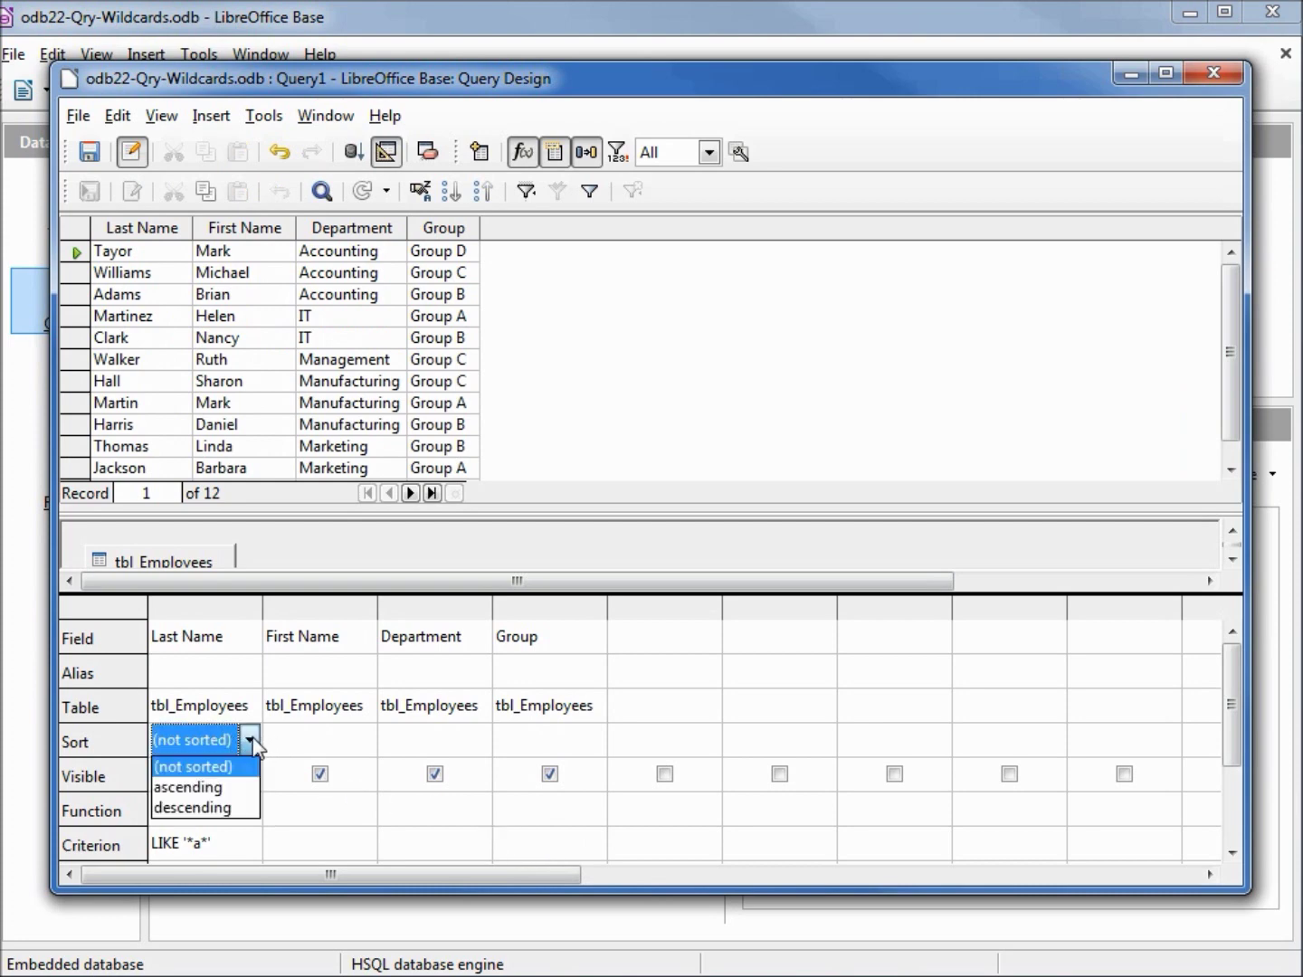
left_click(234, 794)
key("Tab")
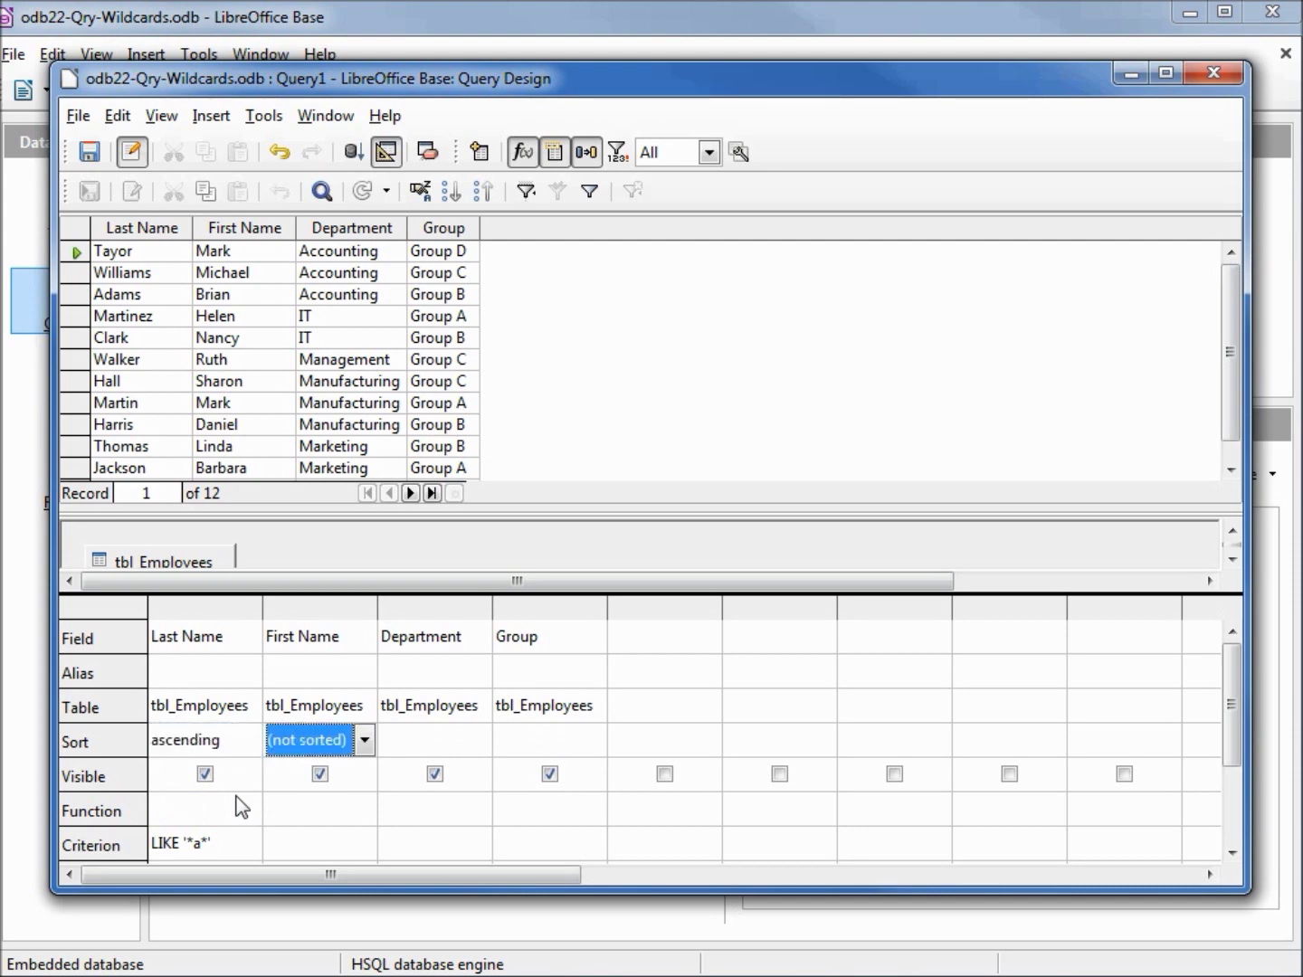
key("F5")
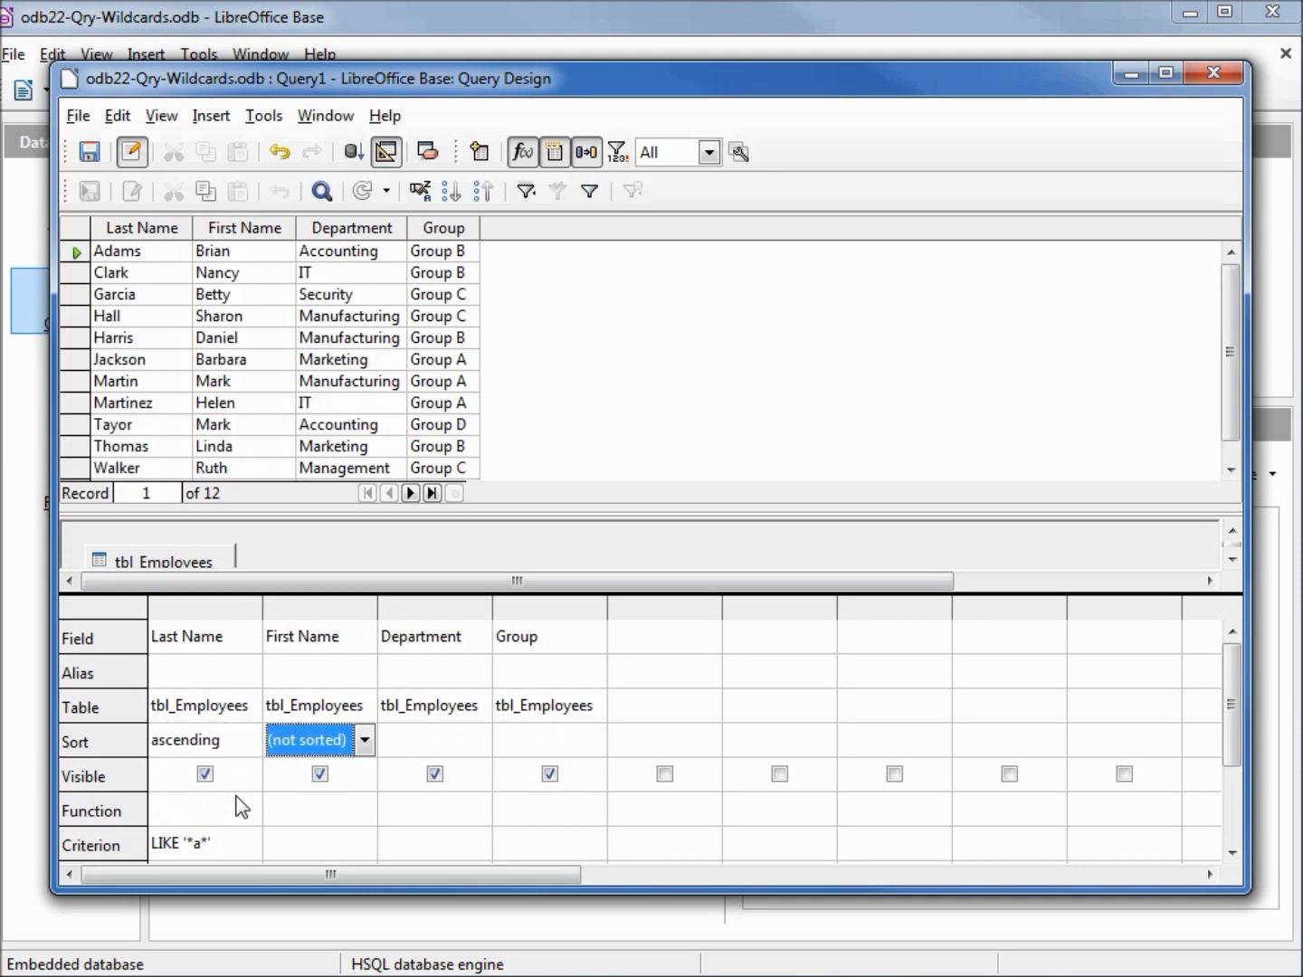
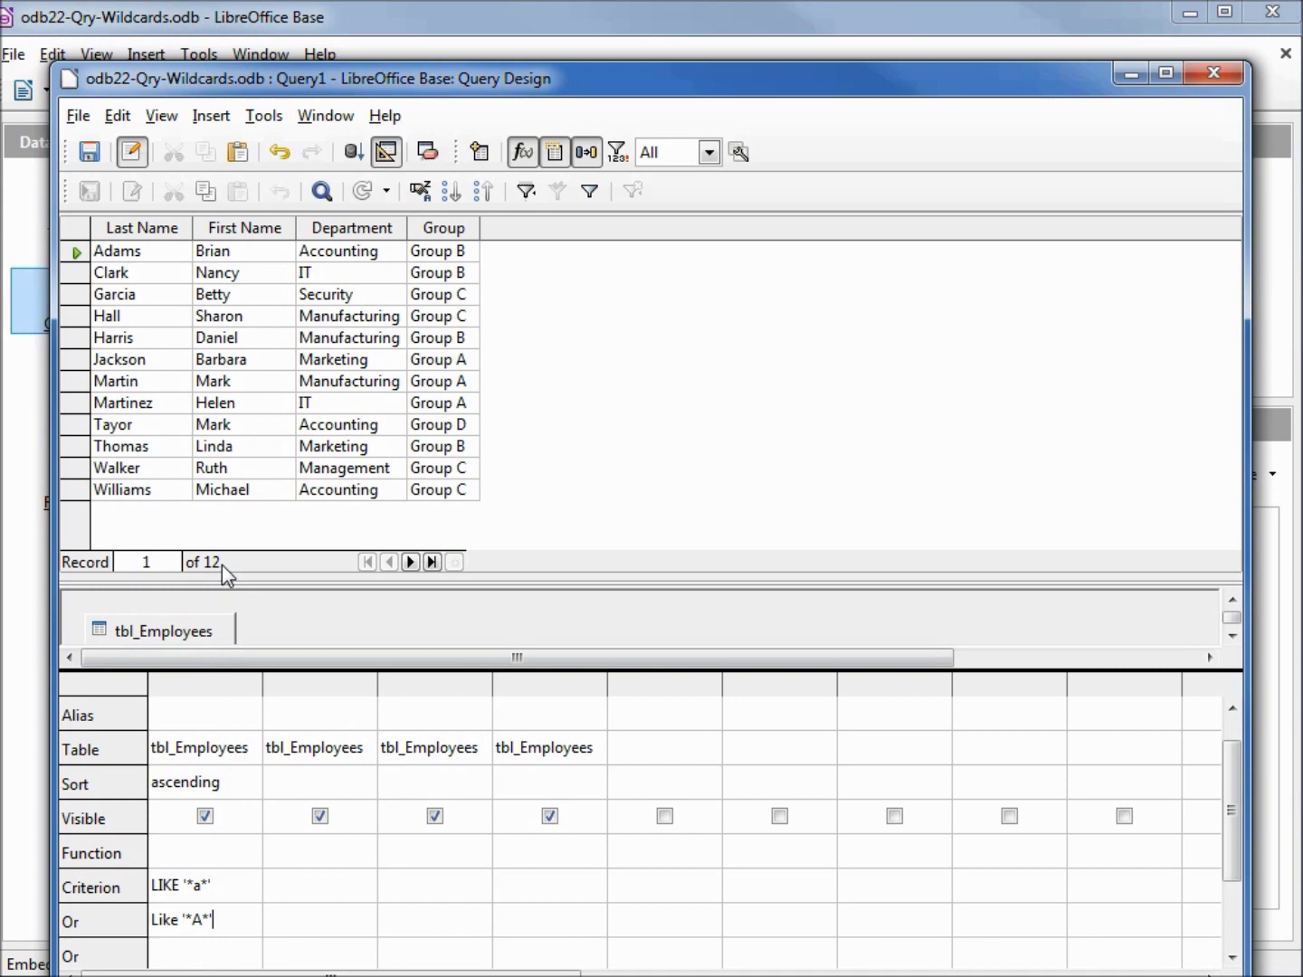
Run the query with the Or criterion Like '*A*' on Last Name, and rewrite its SQL statement with each clause on separate indented lines
left_click(329, 935)
key("F5")
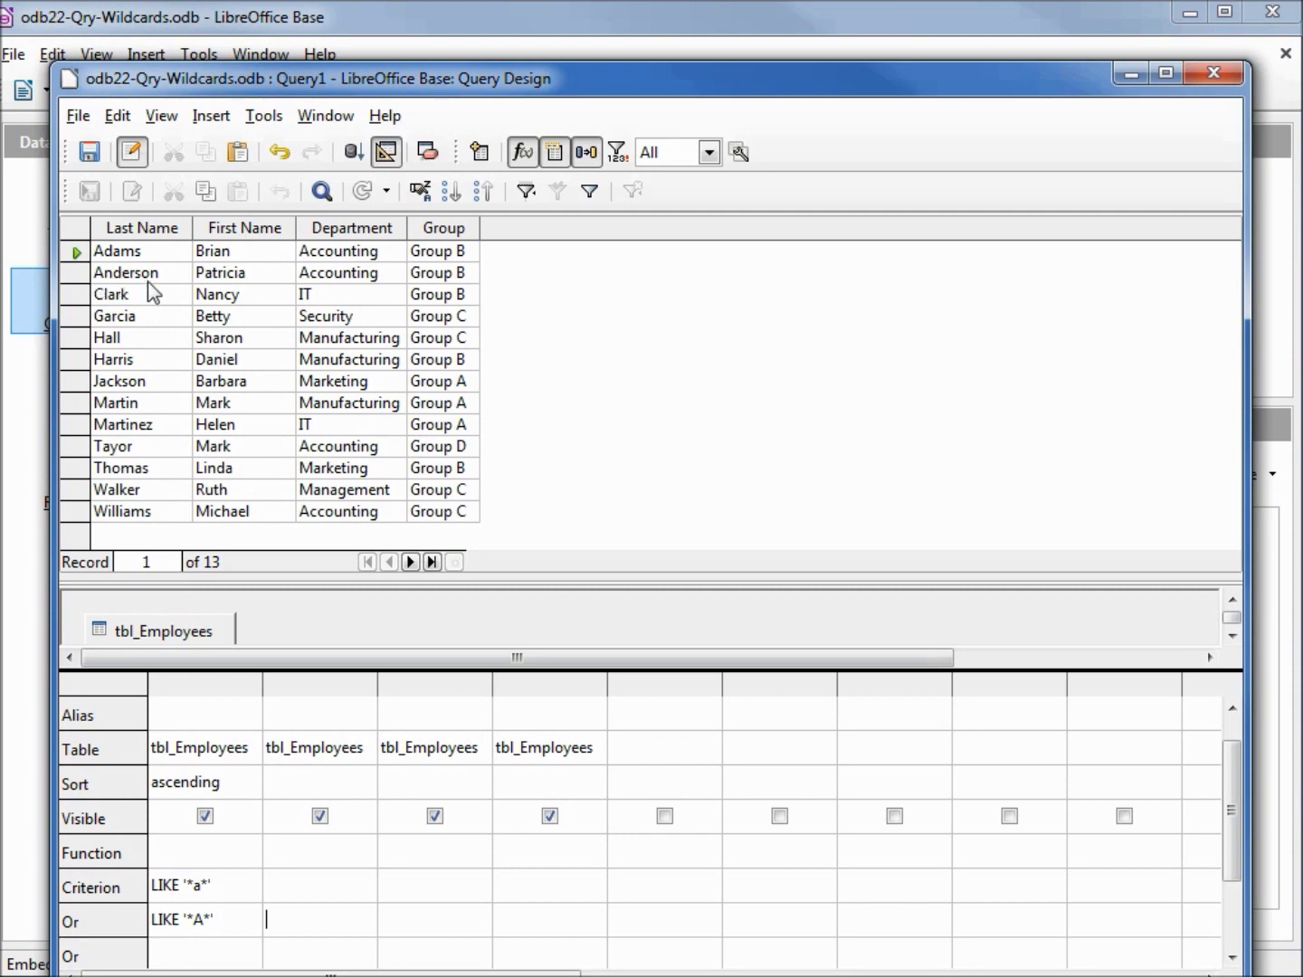
left_click(386, 154)
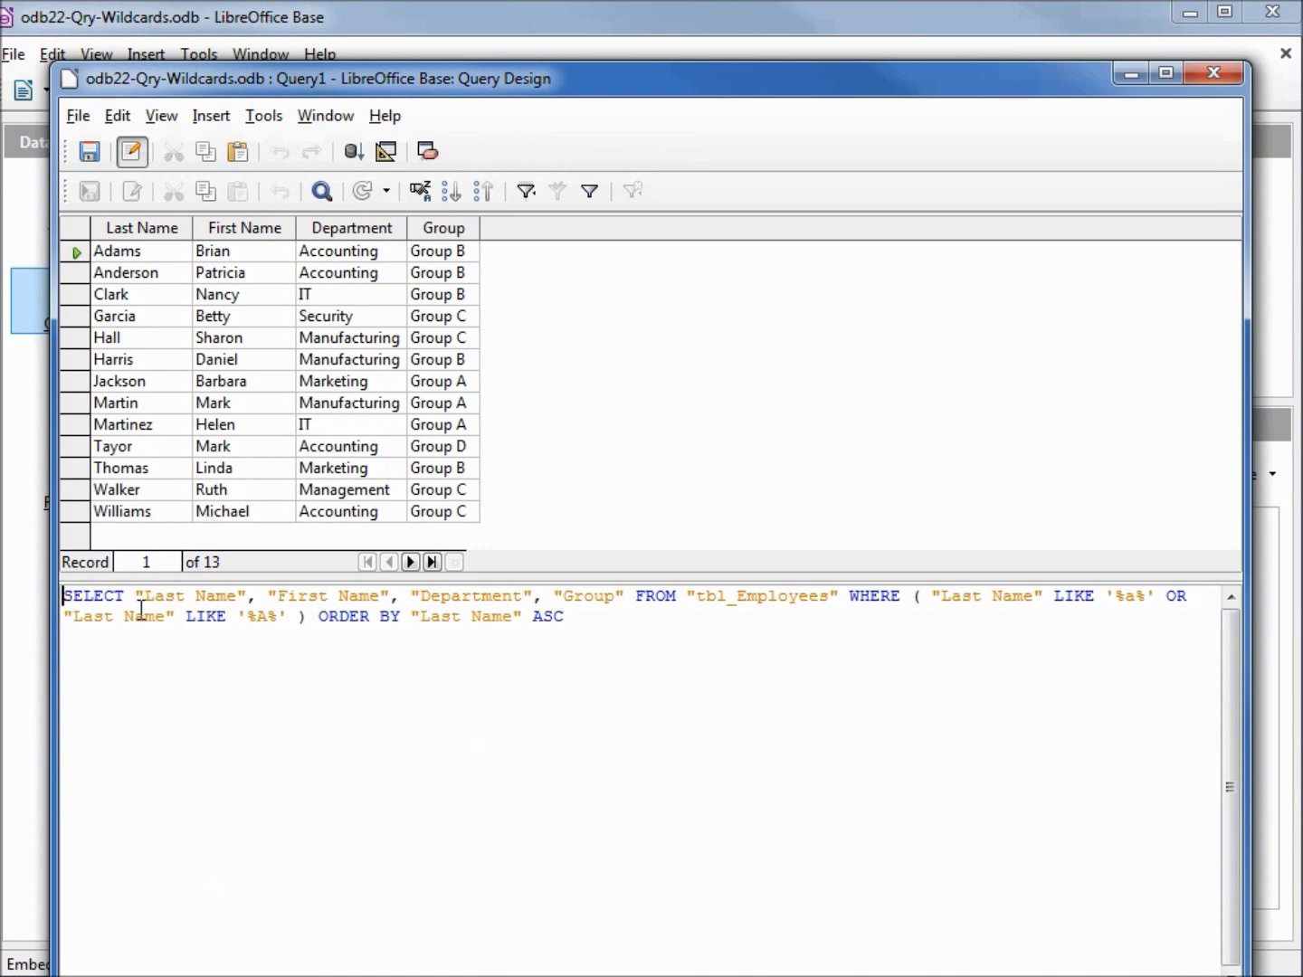
key("ctrl+a")
type("SELECT       \"Last Name\"     , \"First Name\"     , \"Department\"     , \"Group\"  FROM       \"tbl_Employees\"  WHERE     ( \"Last Name\" LIKE '%a%'    OR \"Last Name\" LIKE '%A%' )  ORDER BY     \"Last Name\" ASC")
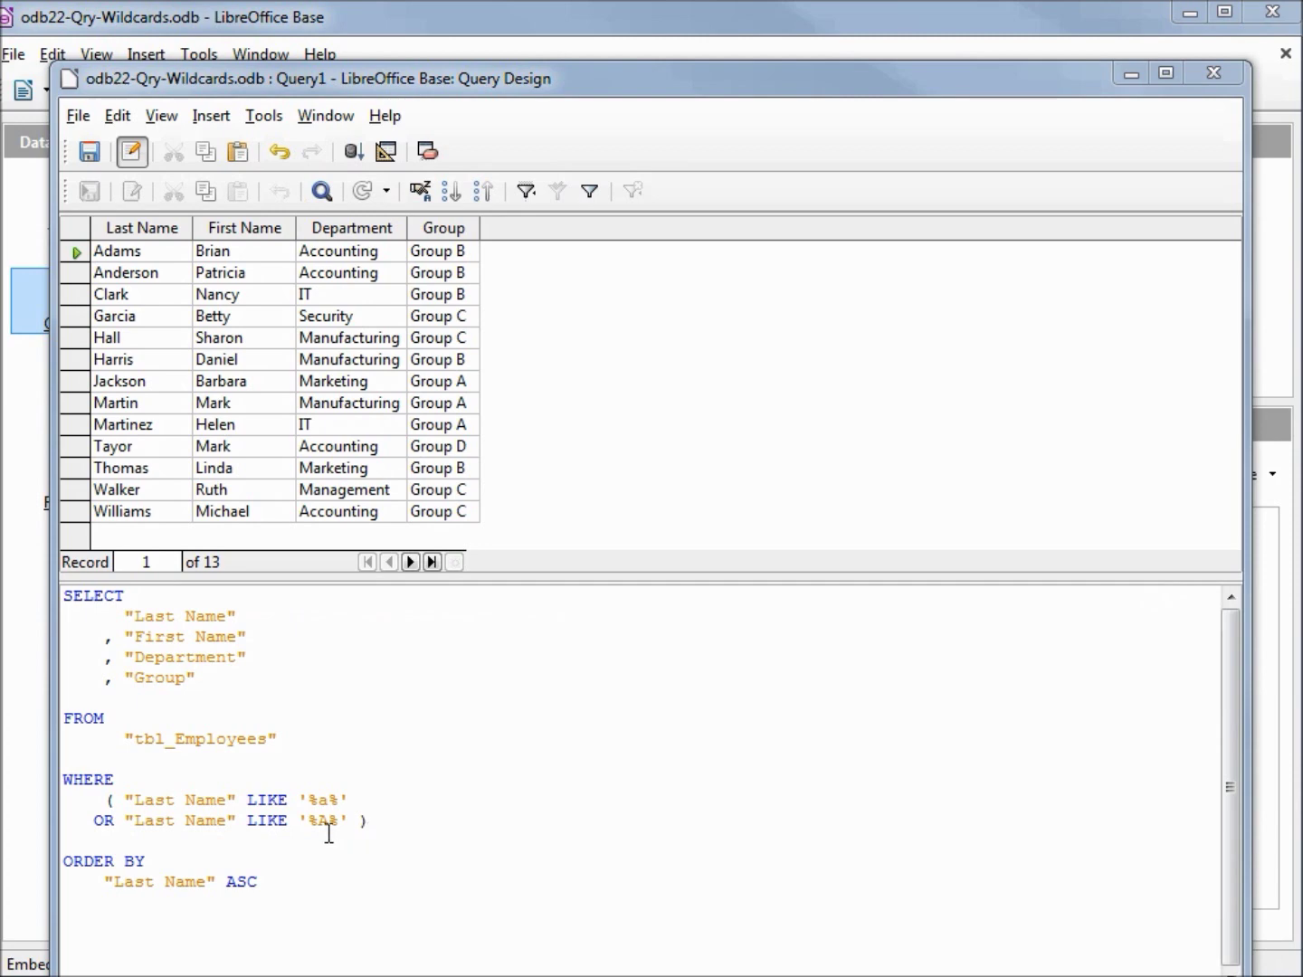
Replace OR with AND between the two Last Name conditions in the SQL statement and run the query
left_click(96, 821)
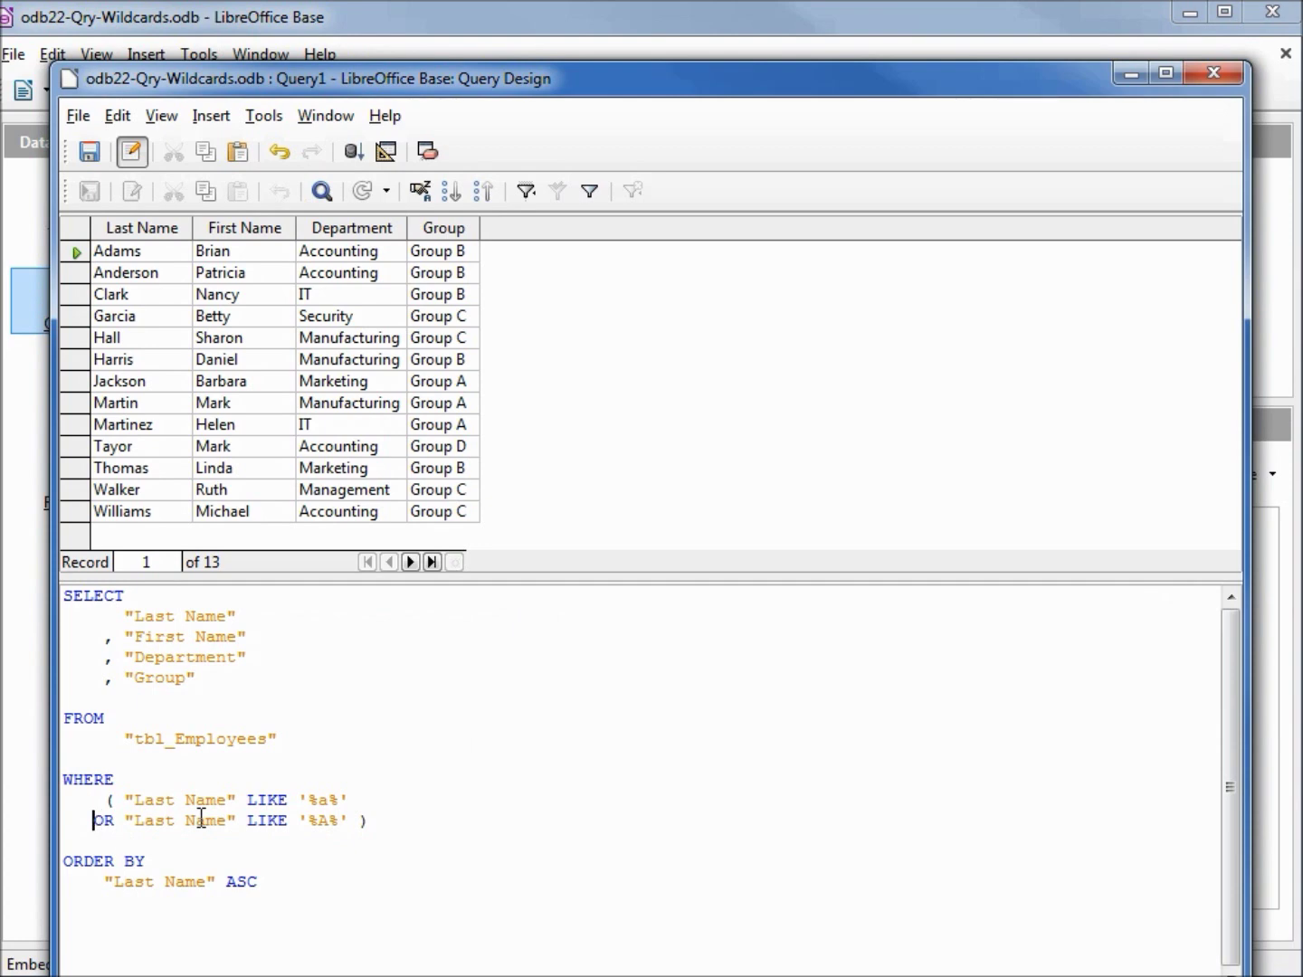
key("Left")
type("AND")
key("Delete")
key("Delete")
key("Delete")
key("F5")
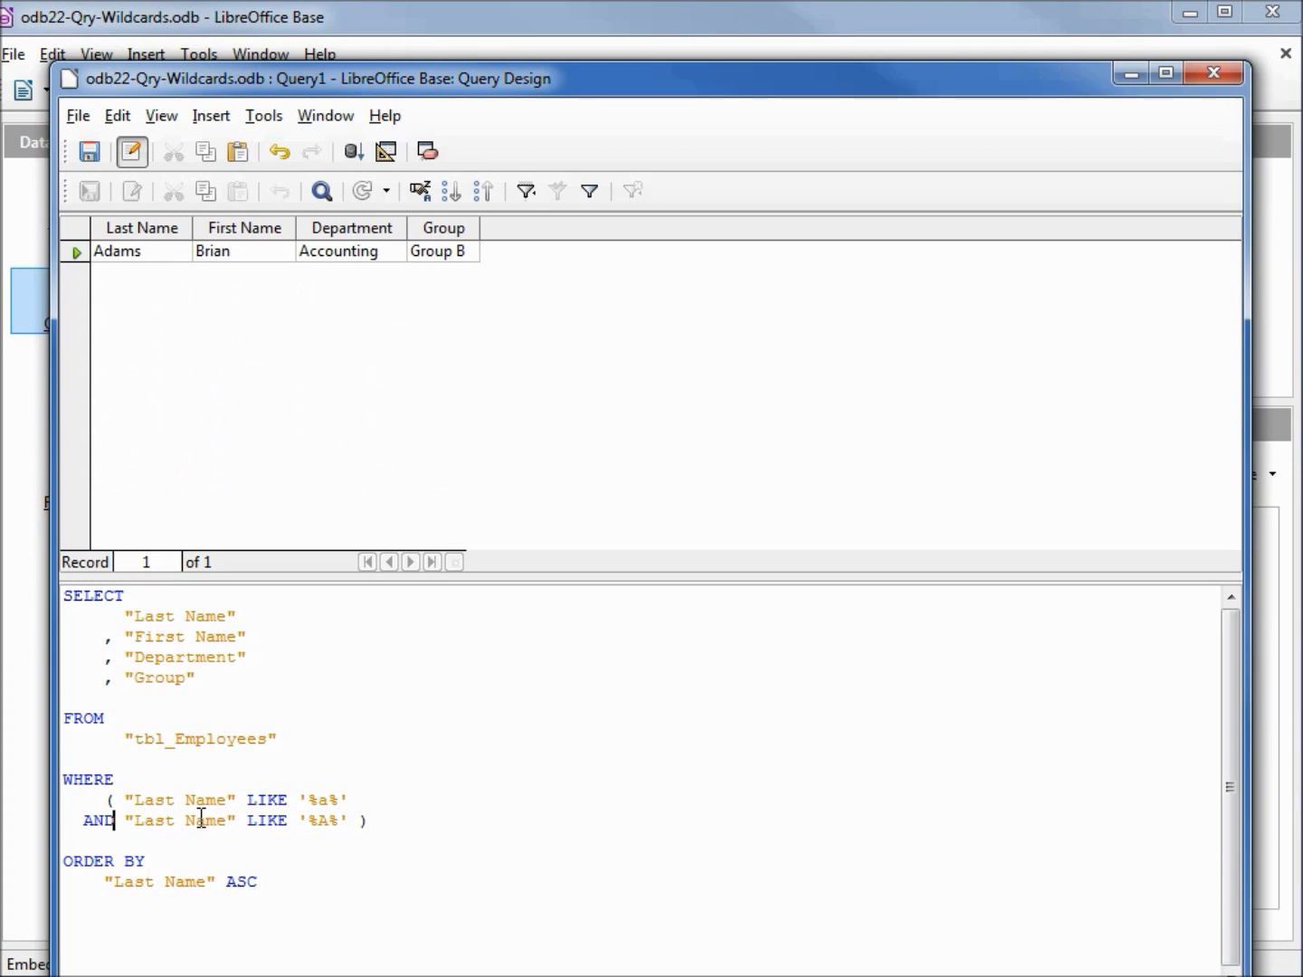
Save the query as odb21-qry-wildcard-a-A and close its design window
left_click(78, 116)
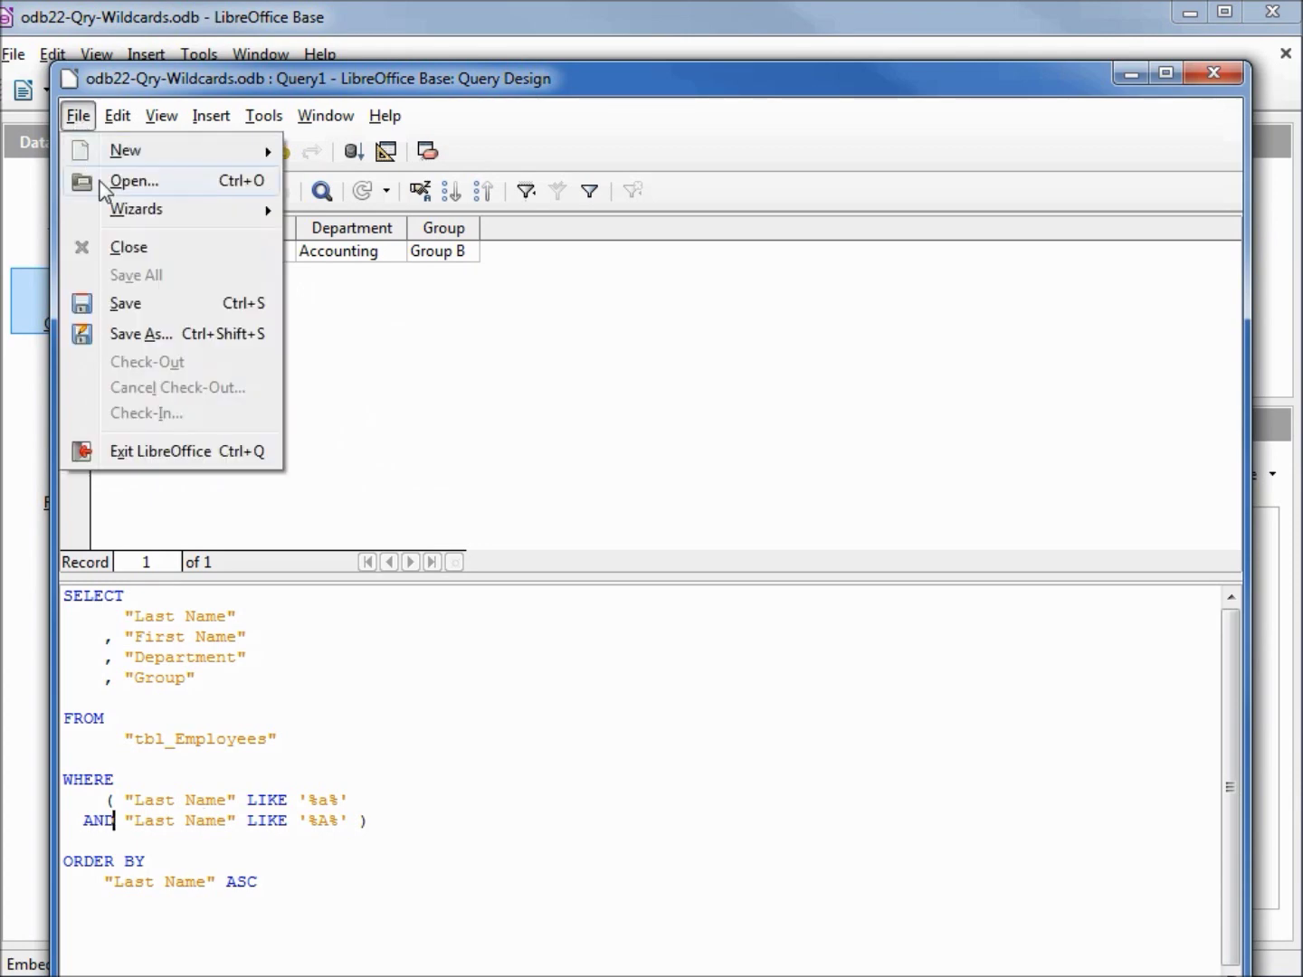
left_click(142, 335)
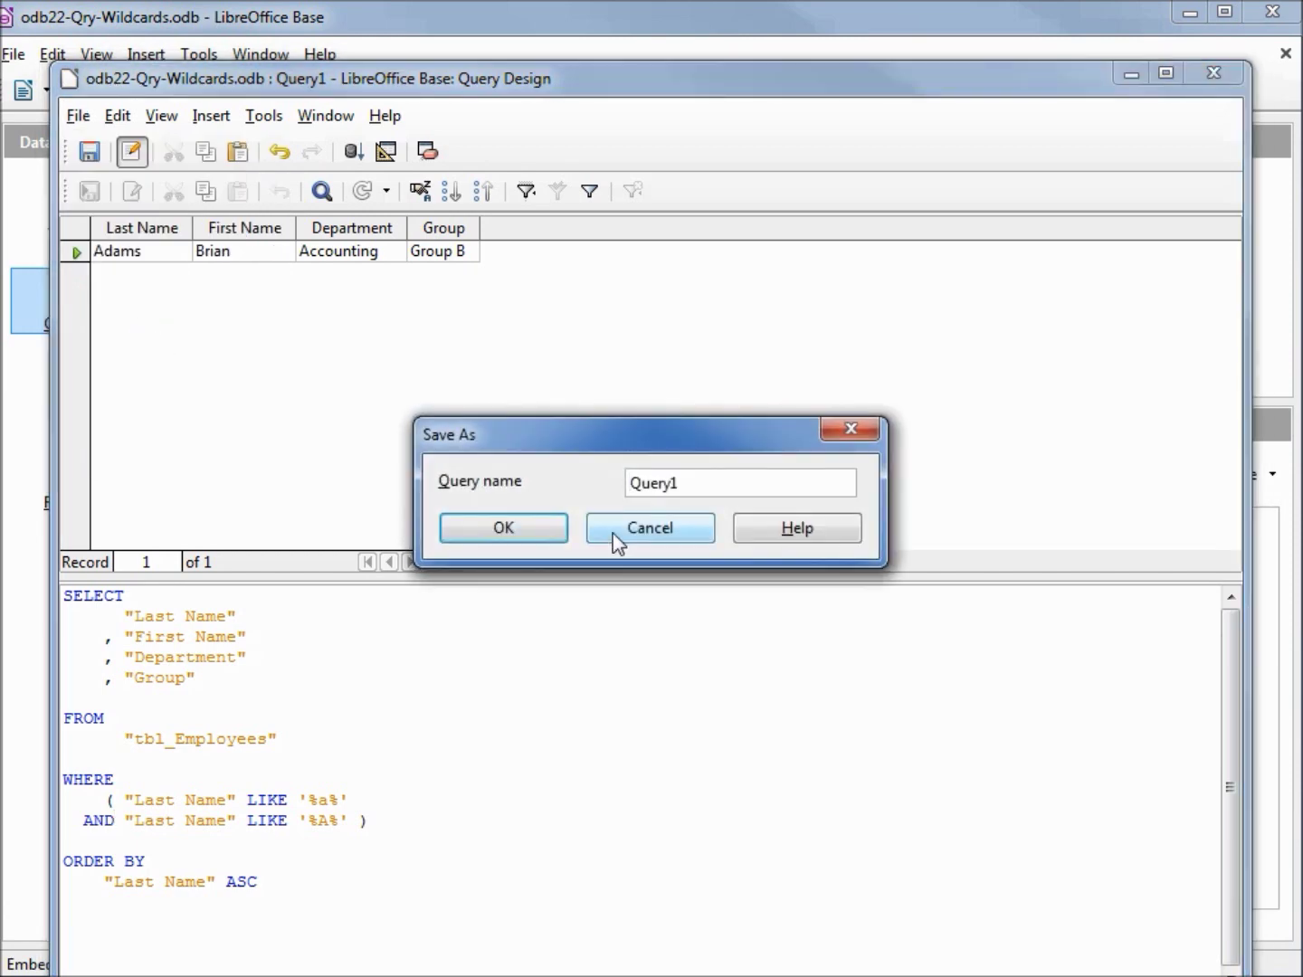
type("odb21-qry-wildcard-a-A")
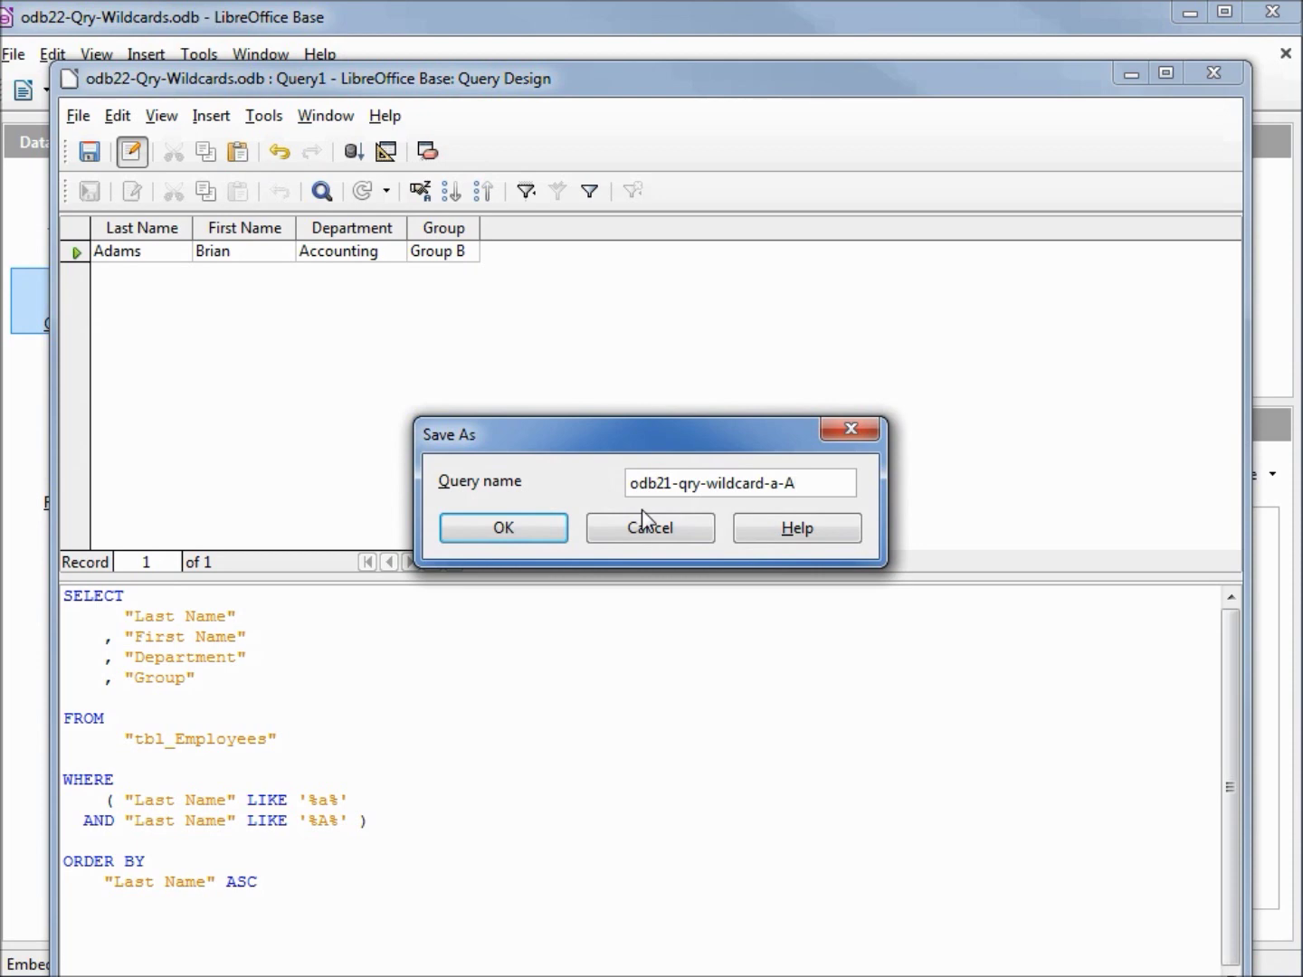
key("Return")
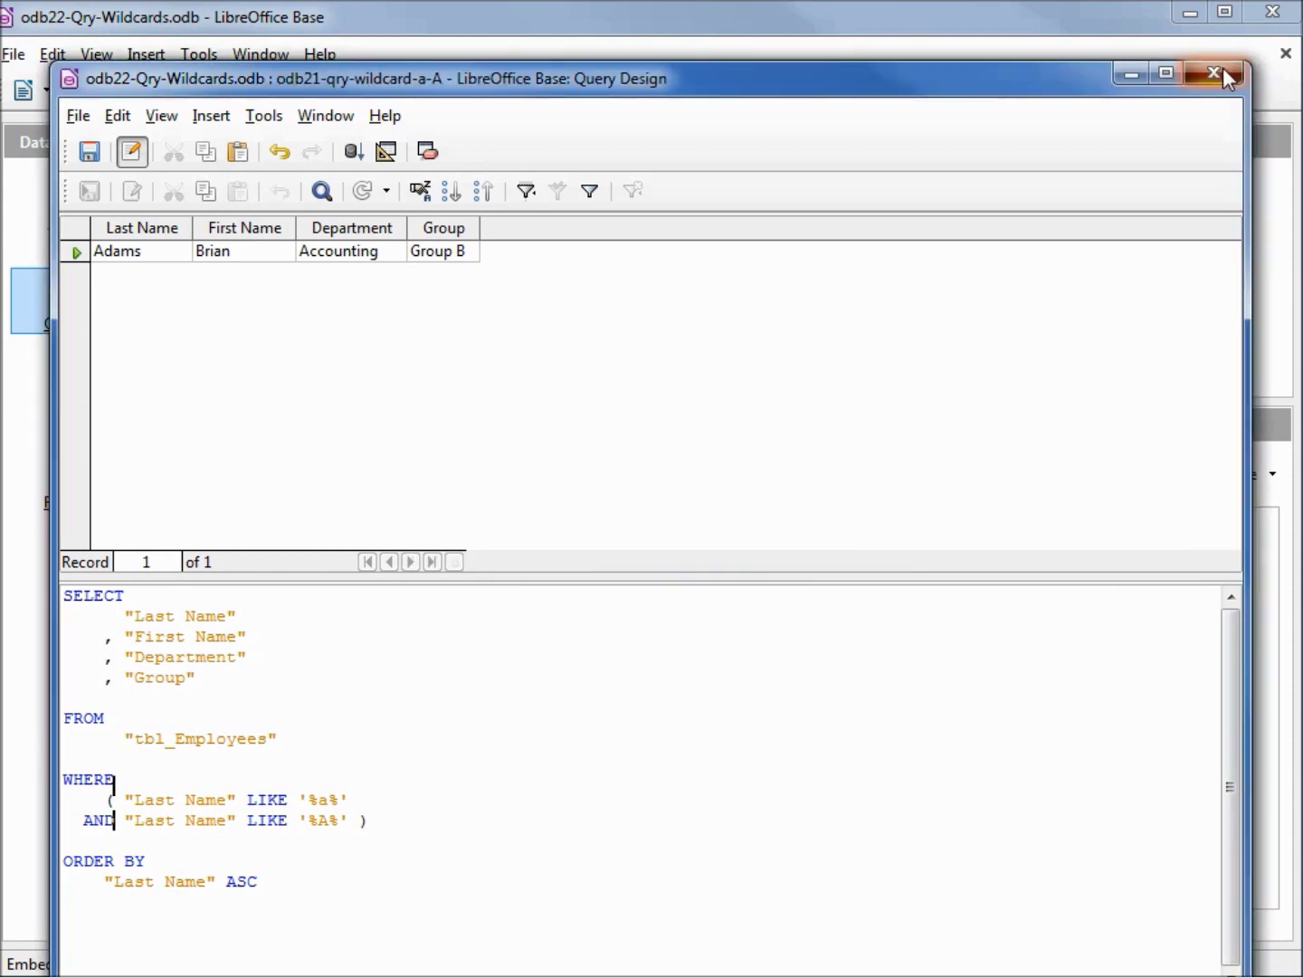
left_click(1223, 73)
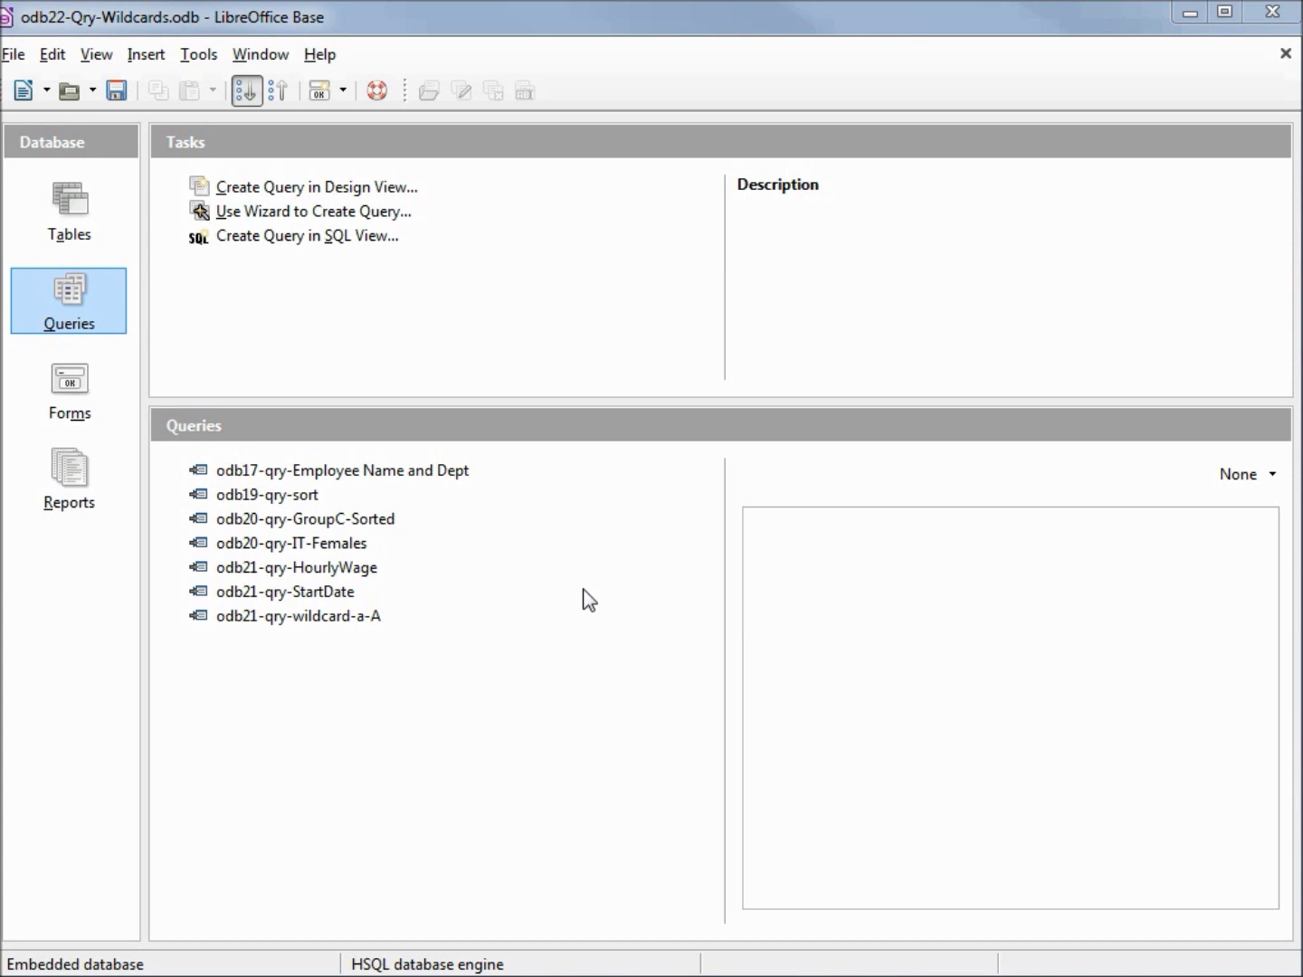
Start another query in Design View with tbl_Employees as its source table
left_click(304, 194)
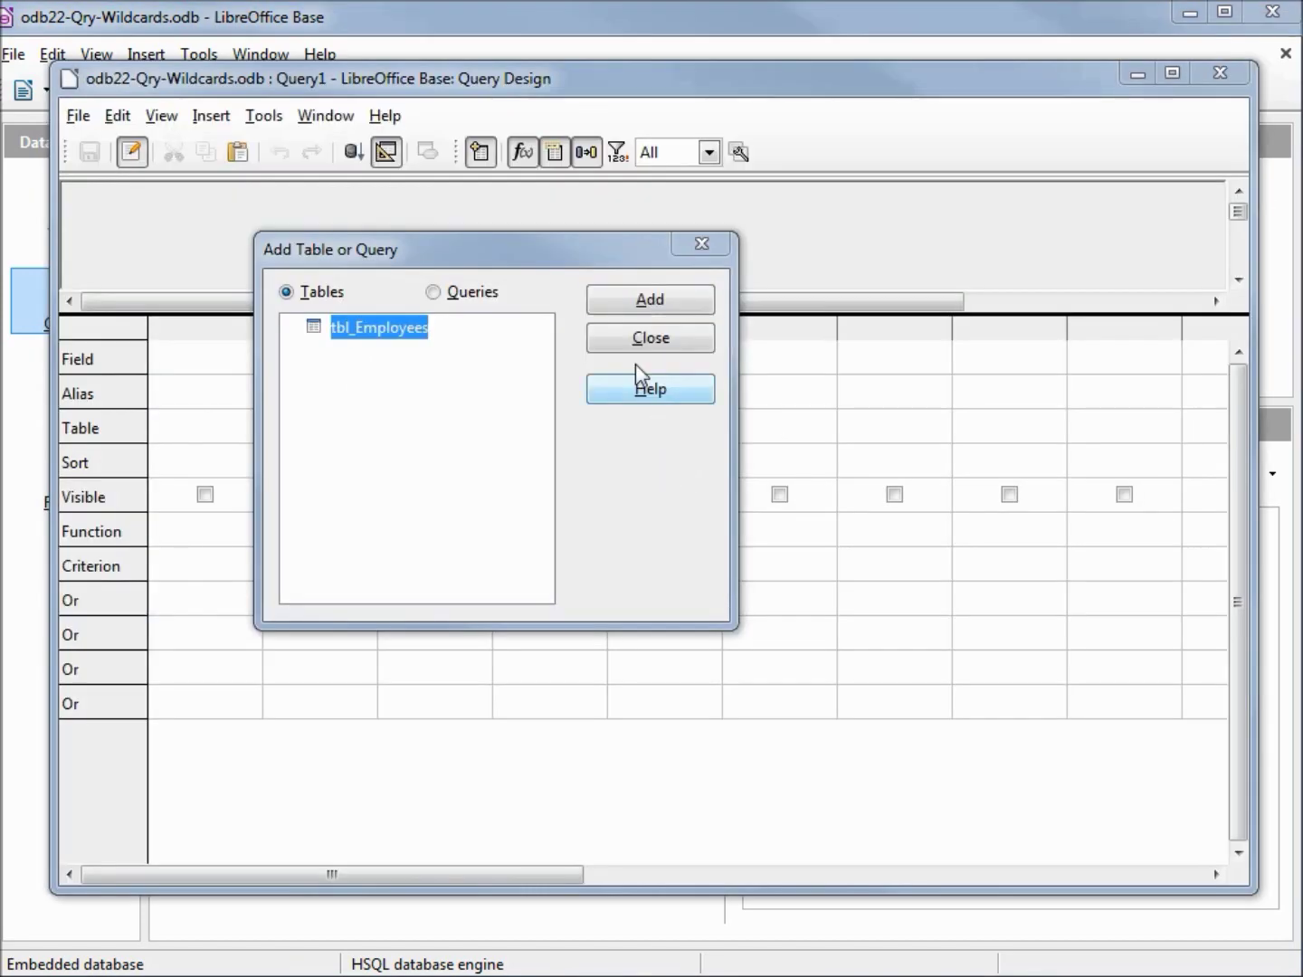
left_click(644, 306)
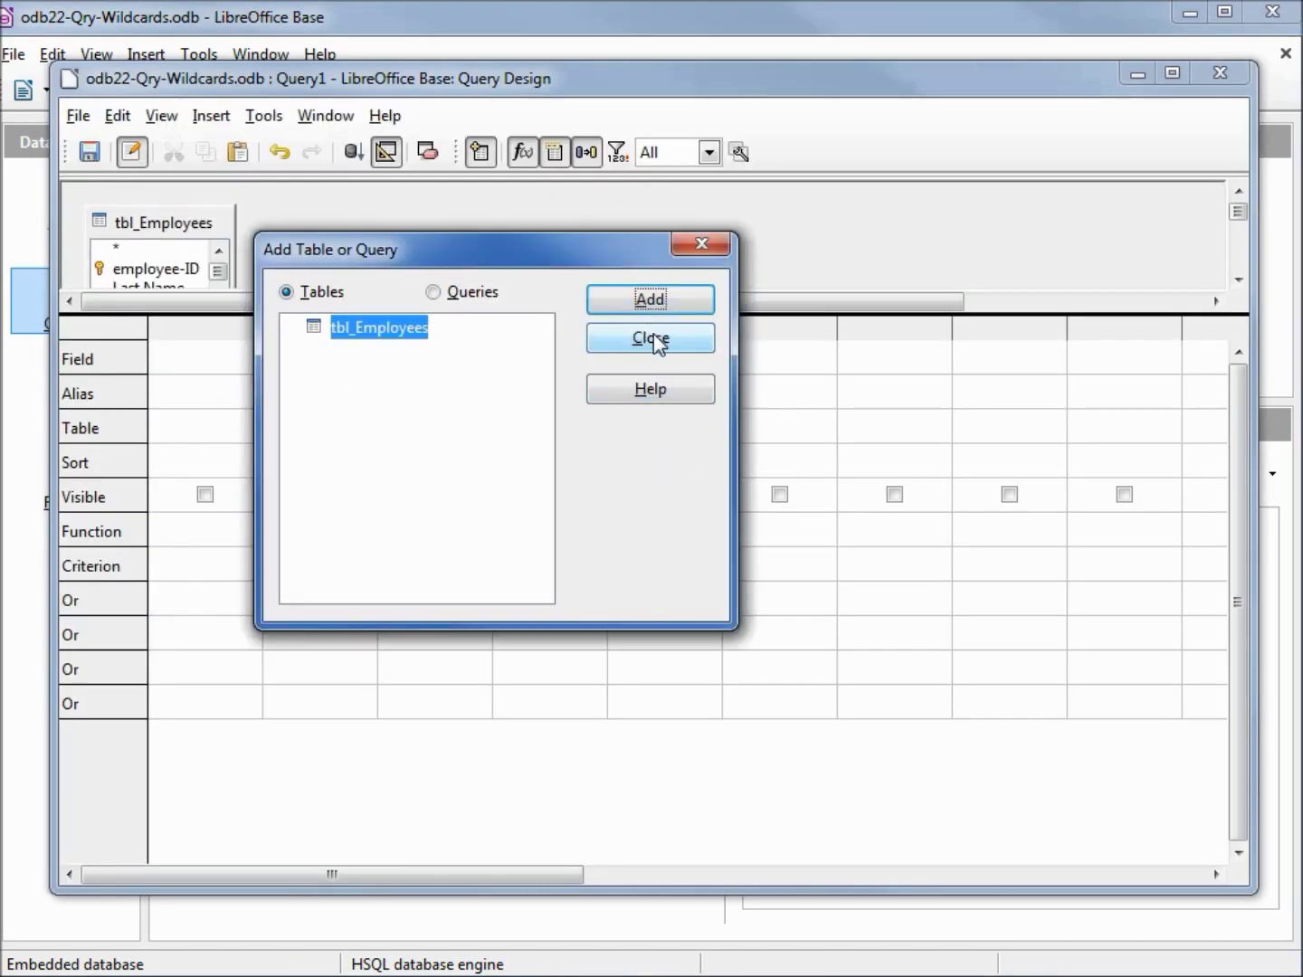
left_click(647, 339)
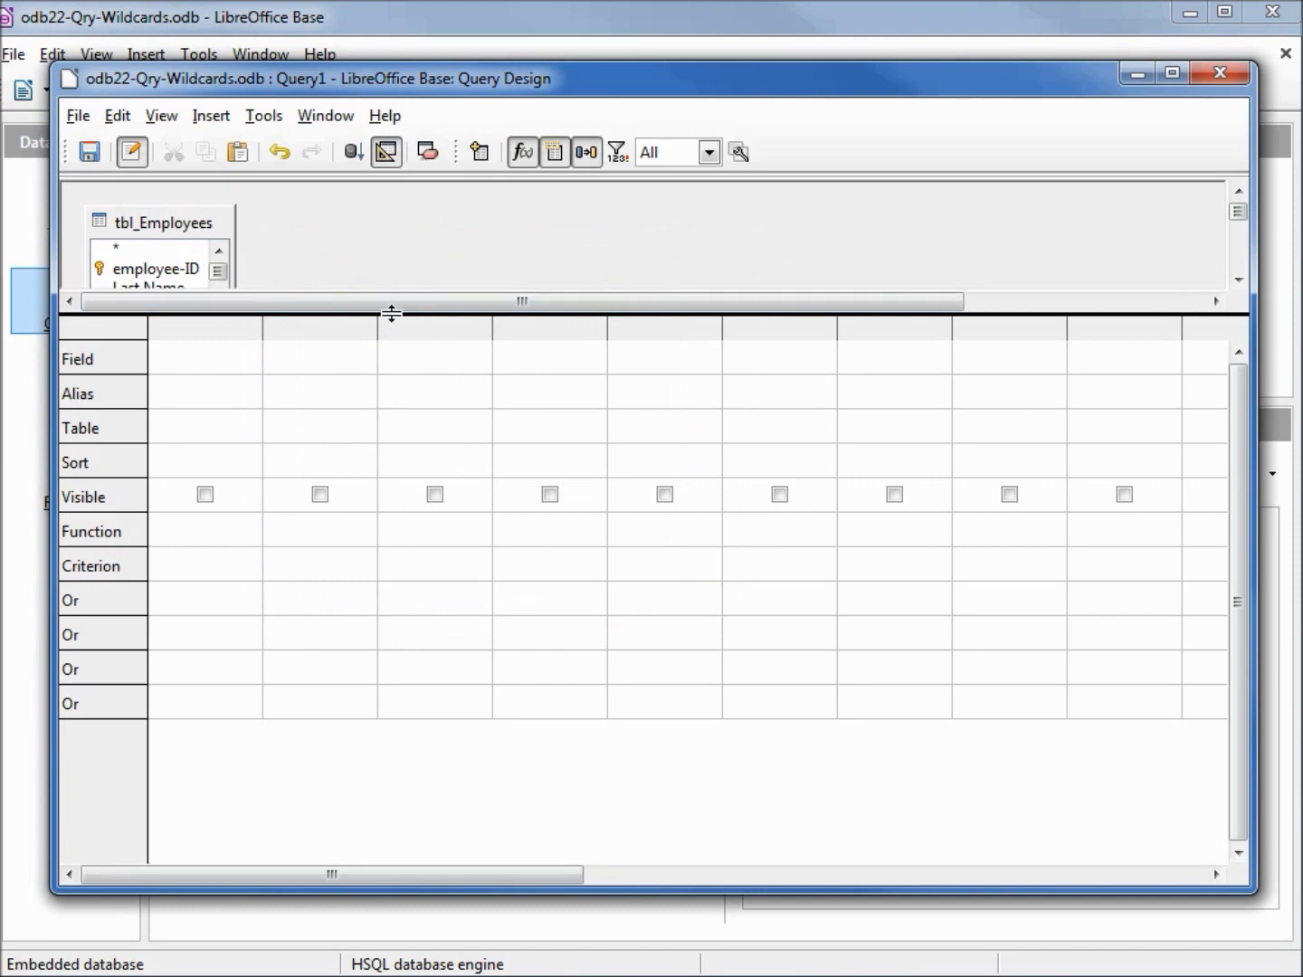
Add the Last Name, First Name, Department and Group fields from tbl_Employees to the query grid
left_click_drag(393, 312, 361, 521)
left_click_drag(192, 354, 178, 456)
double_click(150, 289)
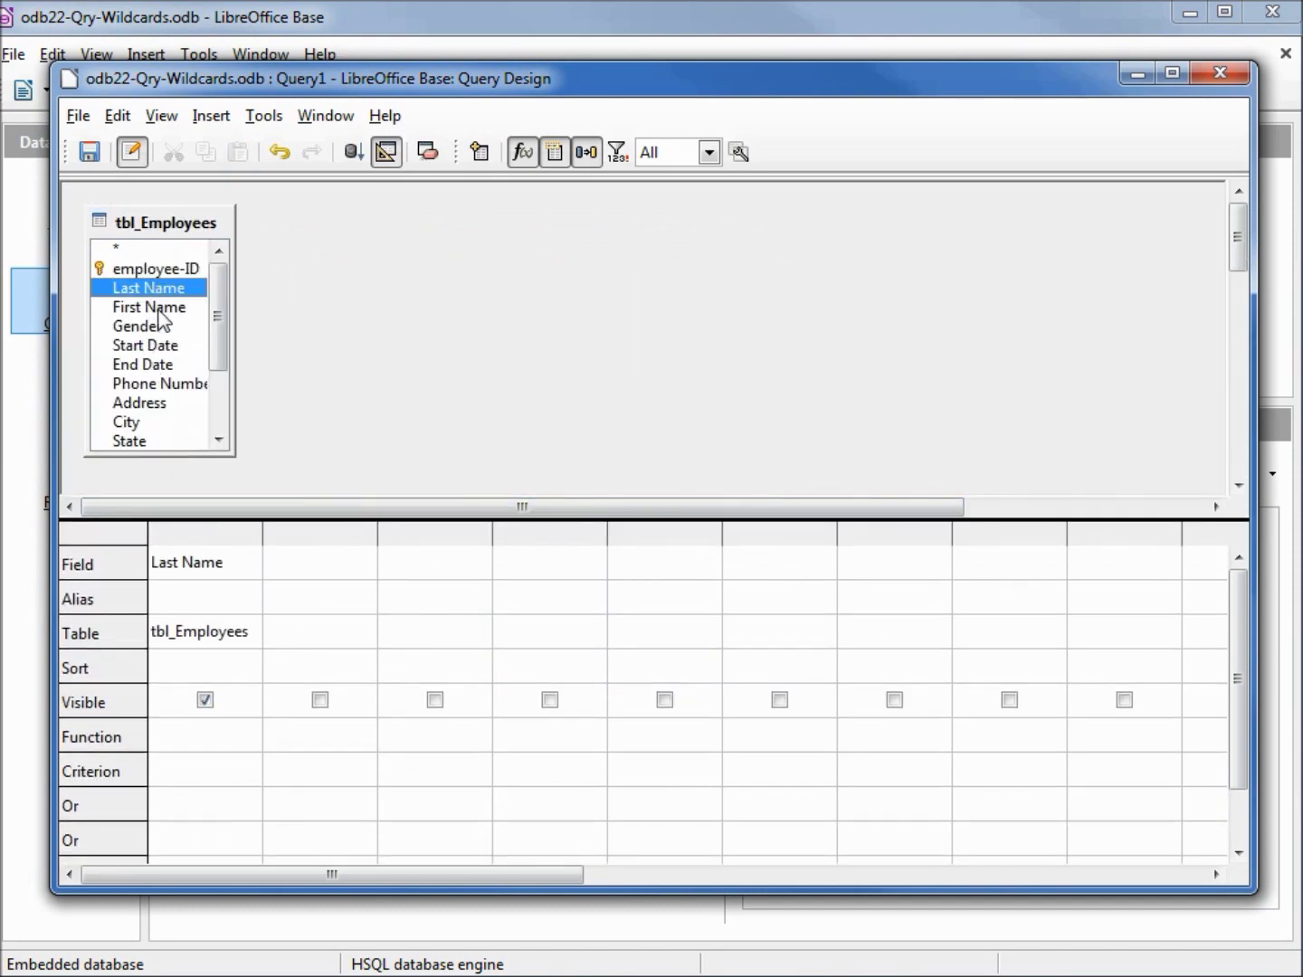
double_click(161, 310)
scroll(216, 352, "down", 5)
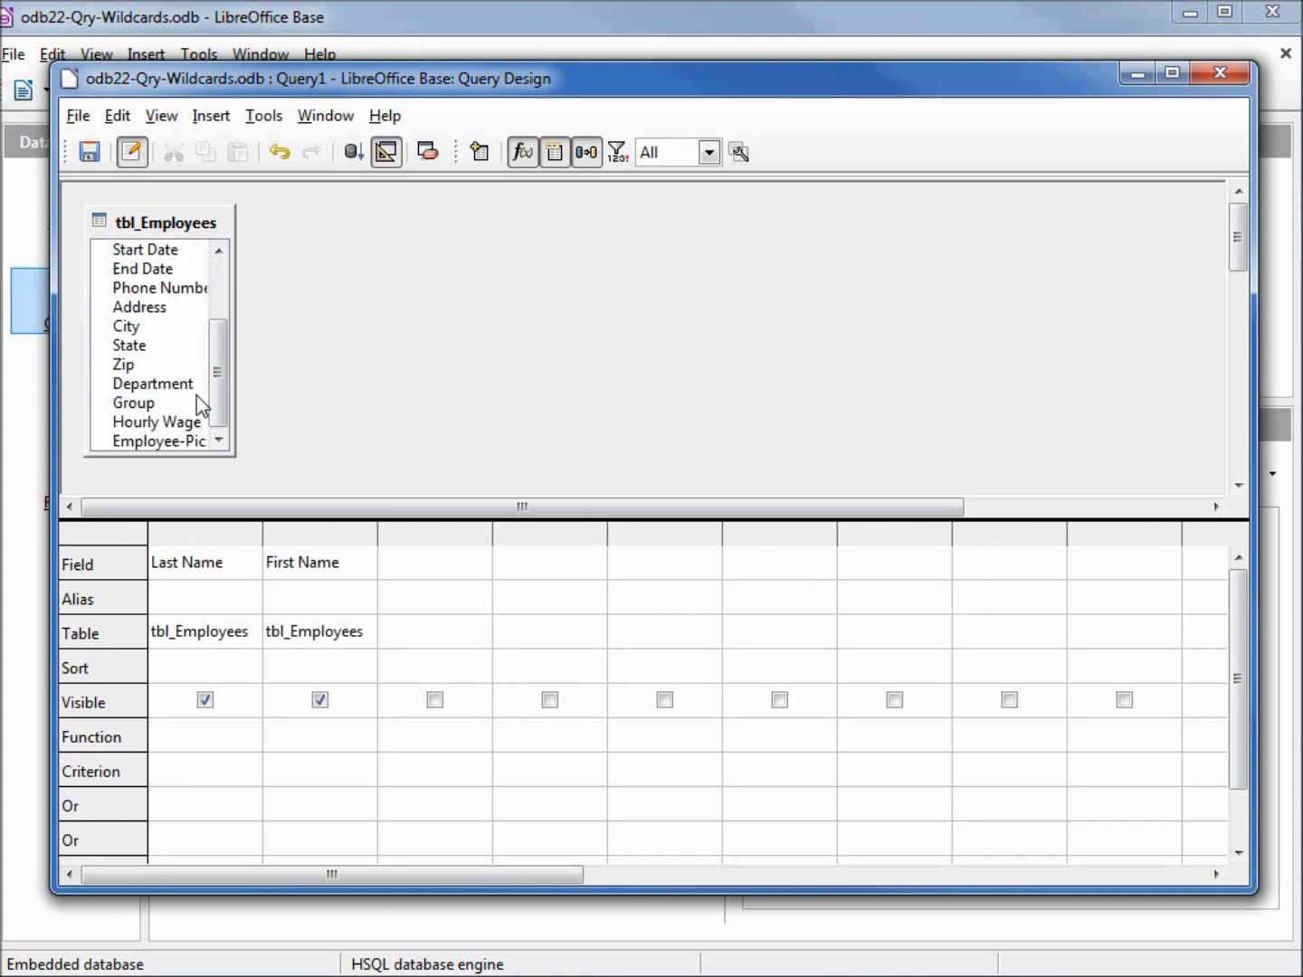
double_click(156, 385)
double_click(152, 405)
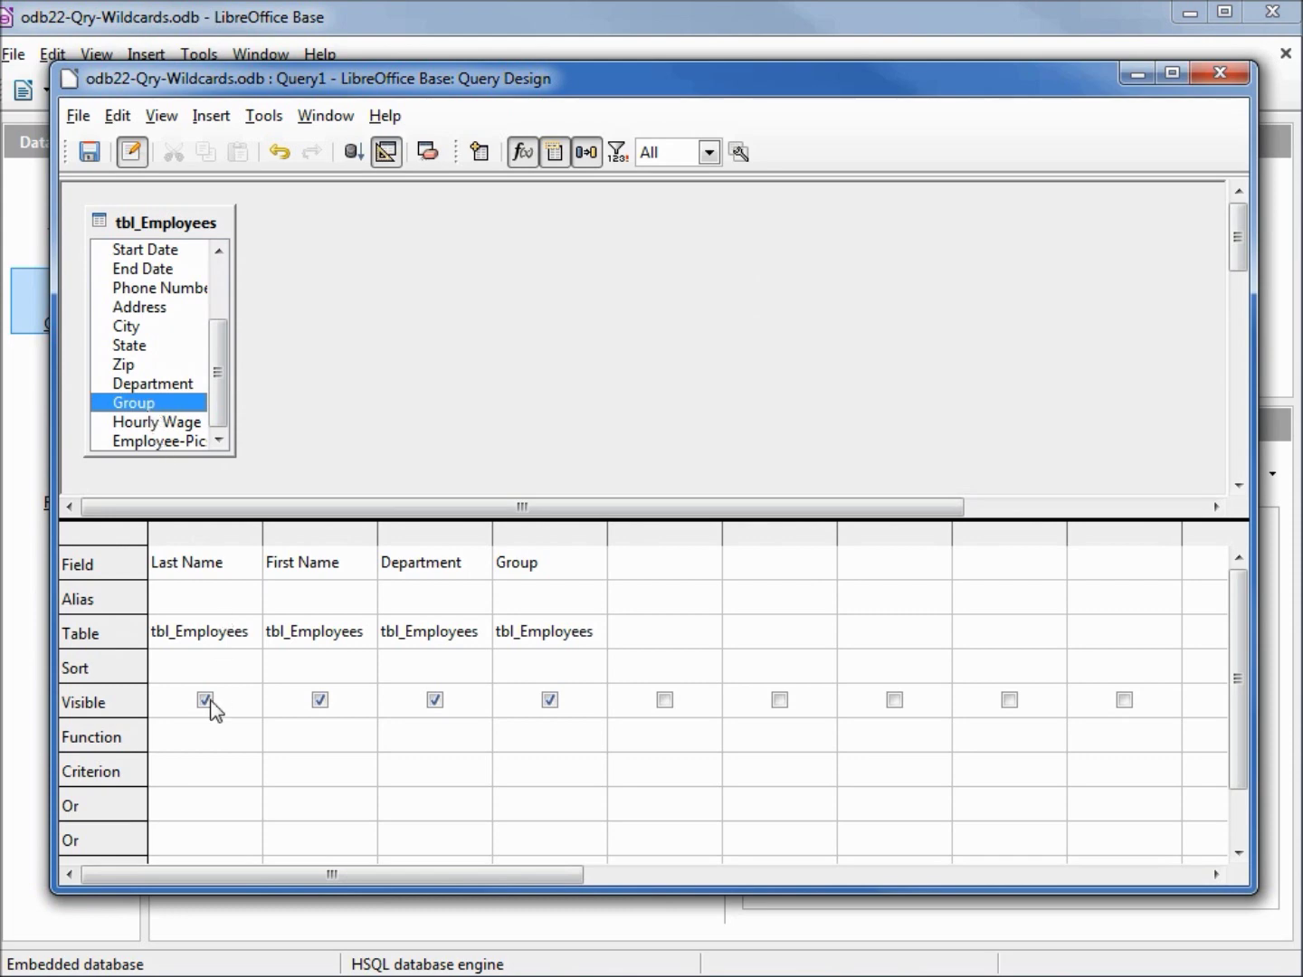
Set the Last Name criterion to Like ?o*, run the query, and resize the panes to show both results and criteria
left_click(184, 771)
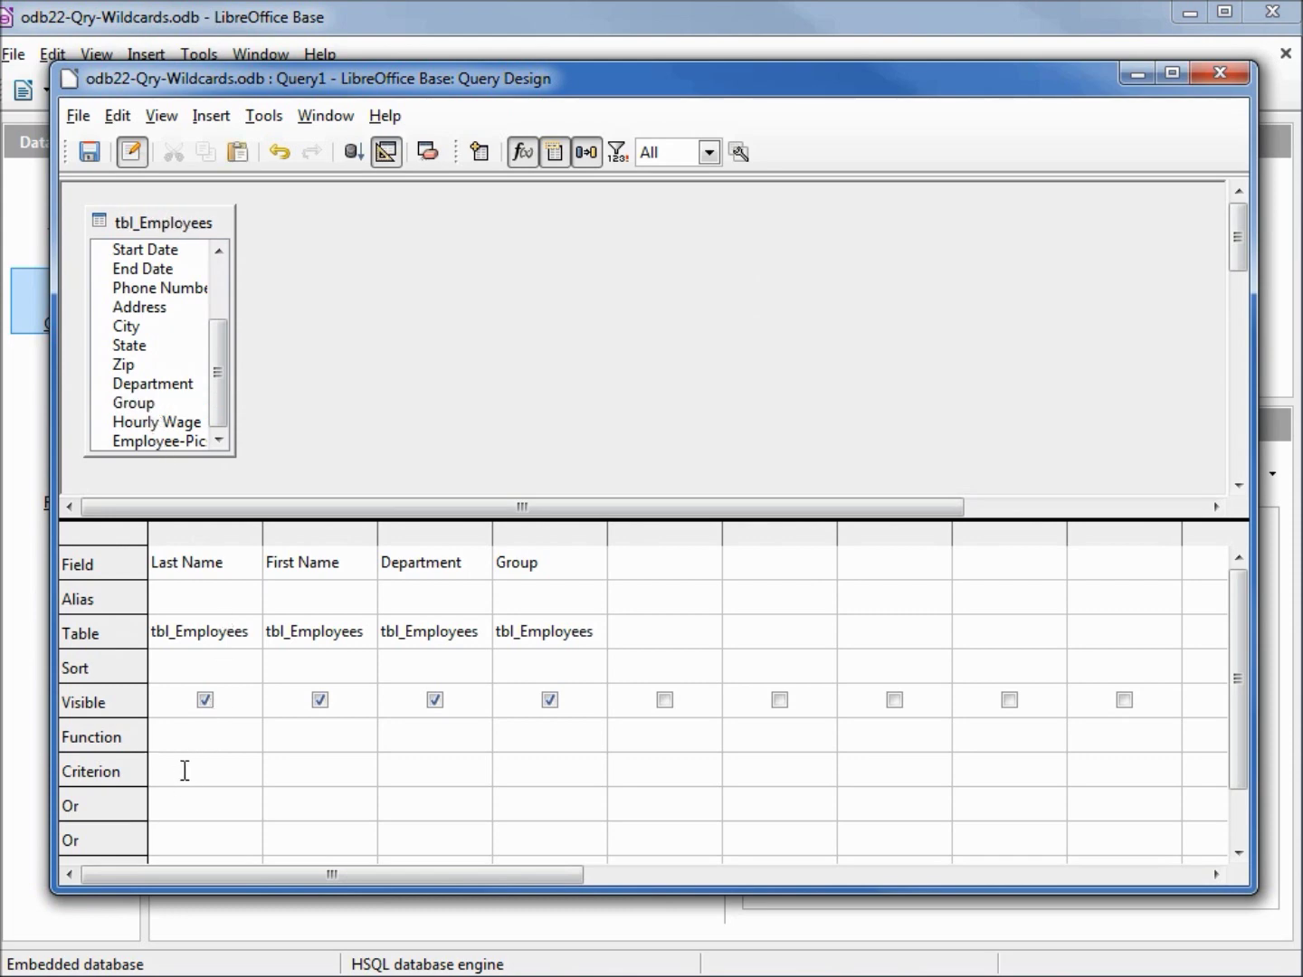
type("Like ?o*")
key("Return")
left_click(294, 780)
key("F5")
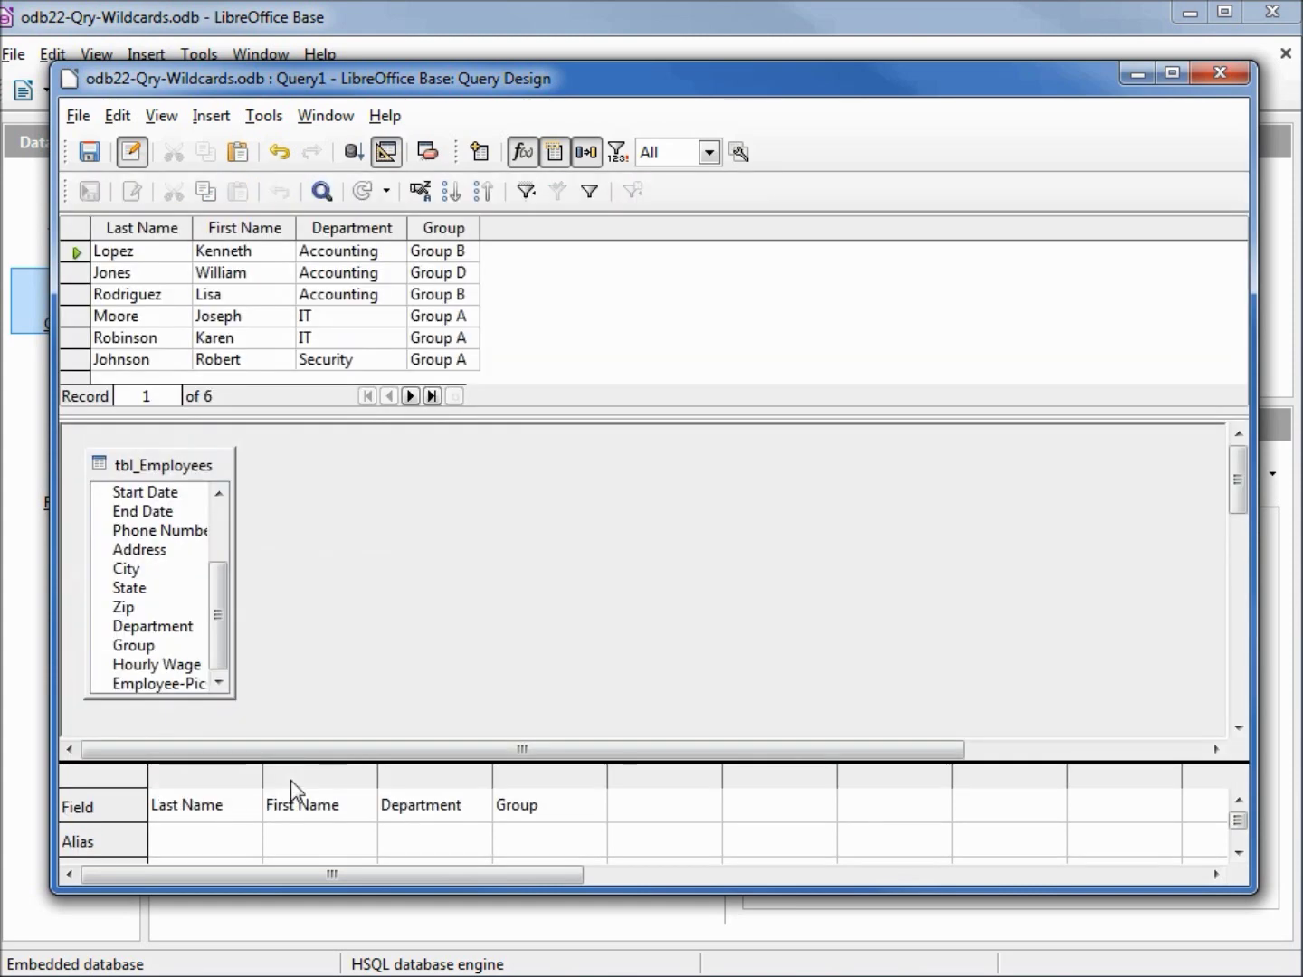
left_click_drag(407, 411, 407, 531)
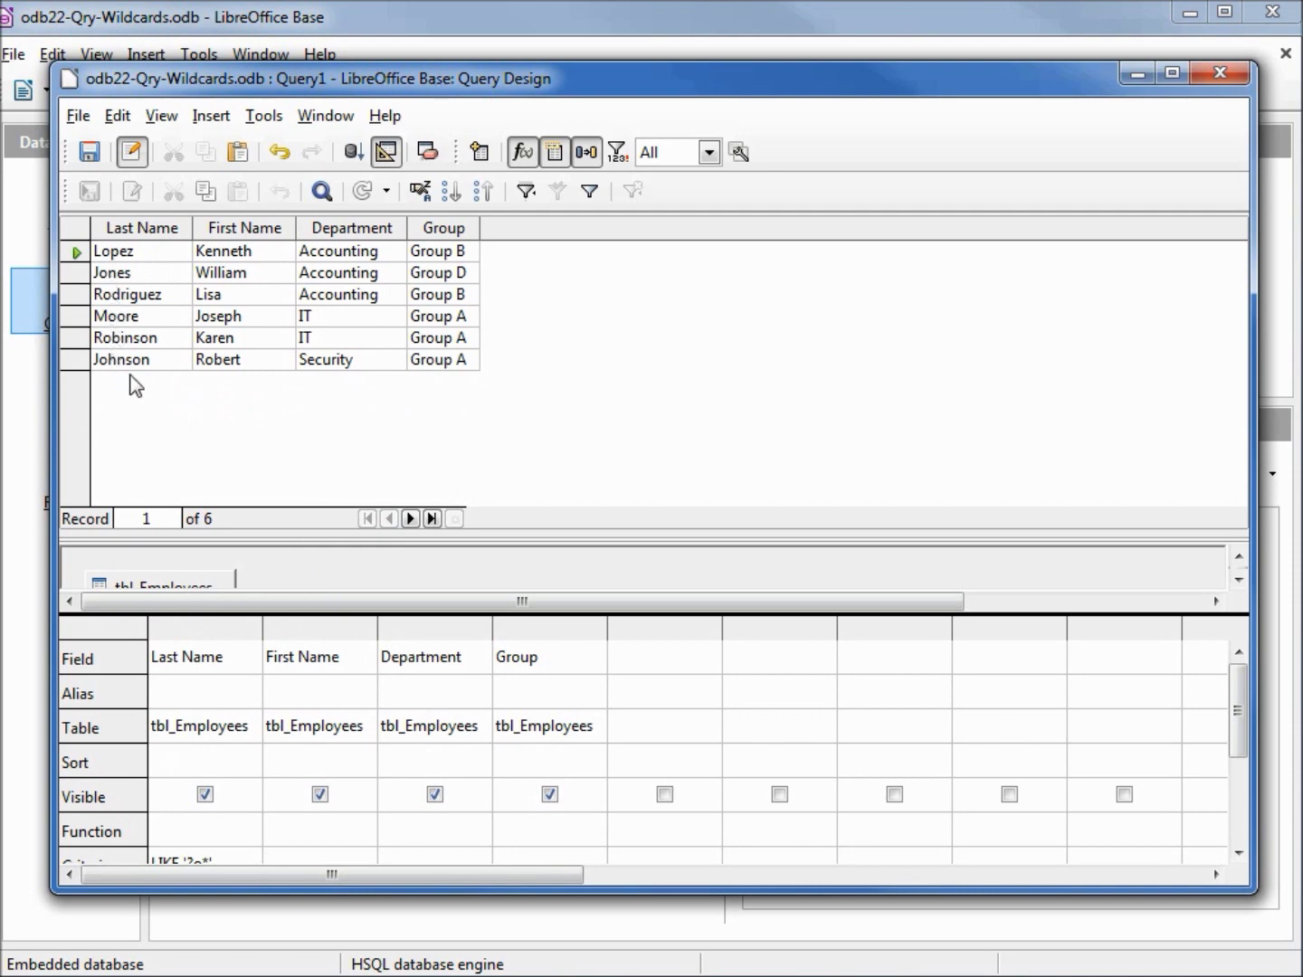
left_click_drag(312, 891, 311, 944)
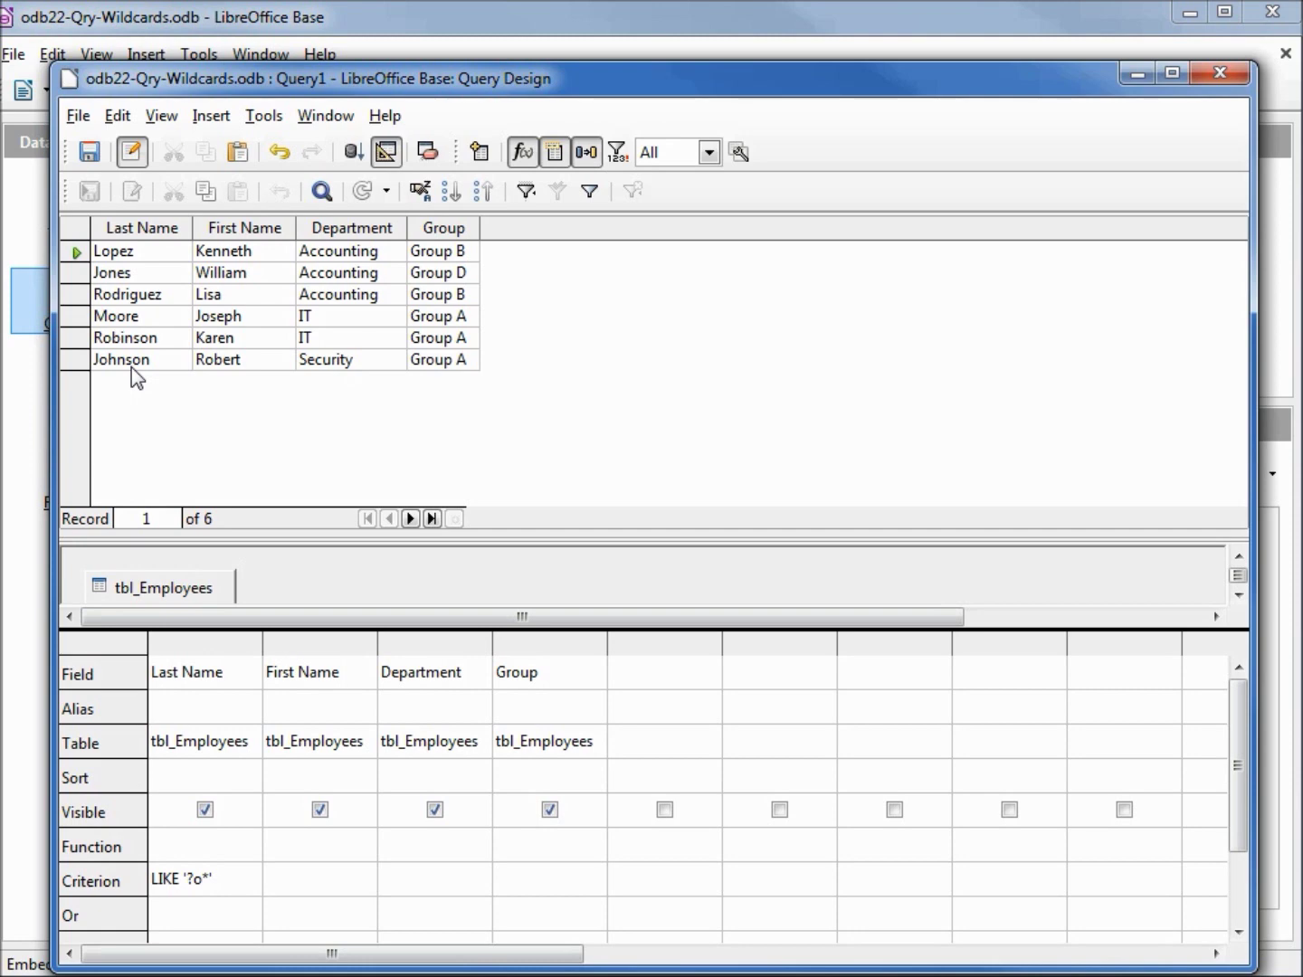
Show the query as an SQL statement and save it under the name odb21-qry-o2ndPOS
left_click(387, 152)
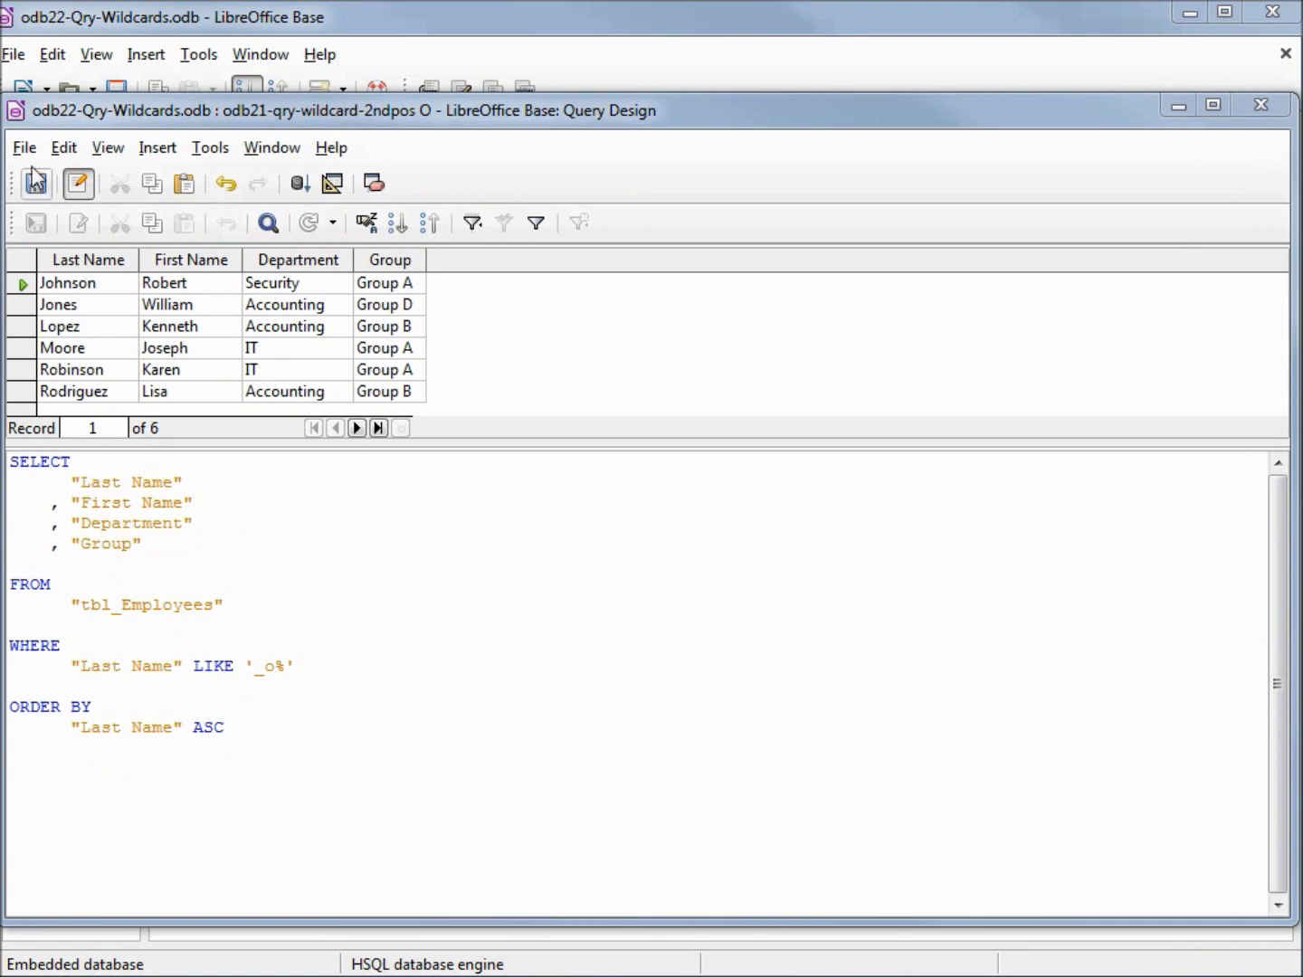
left_click(25, 148)
left_click(70, 363)
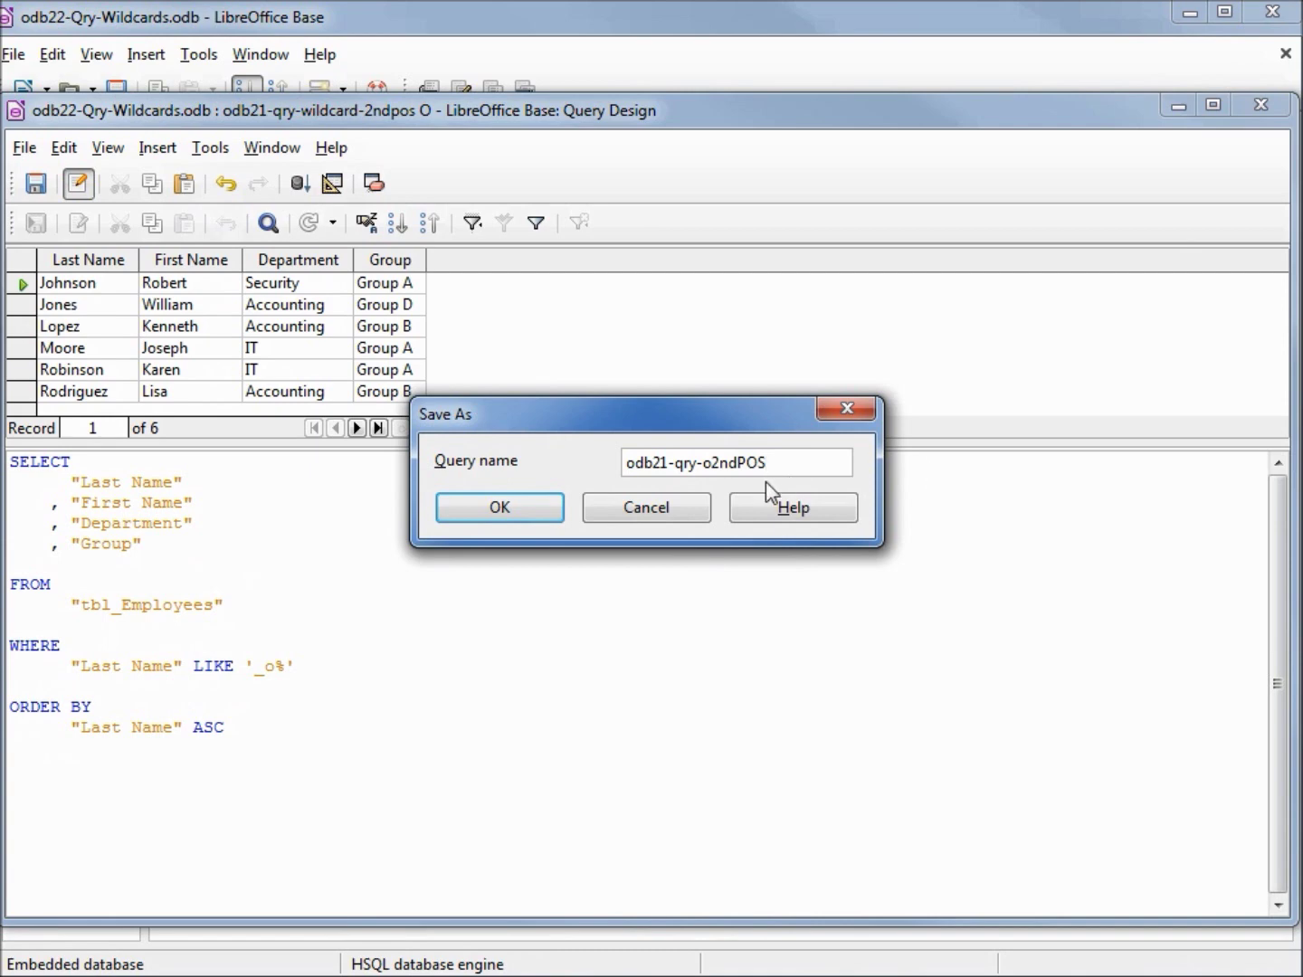
left_click(519, 499)
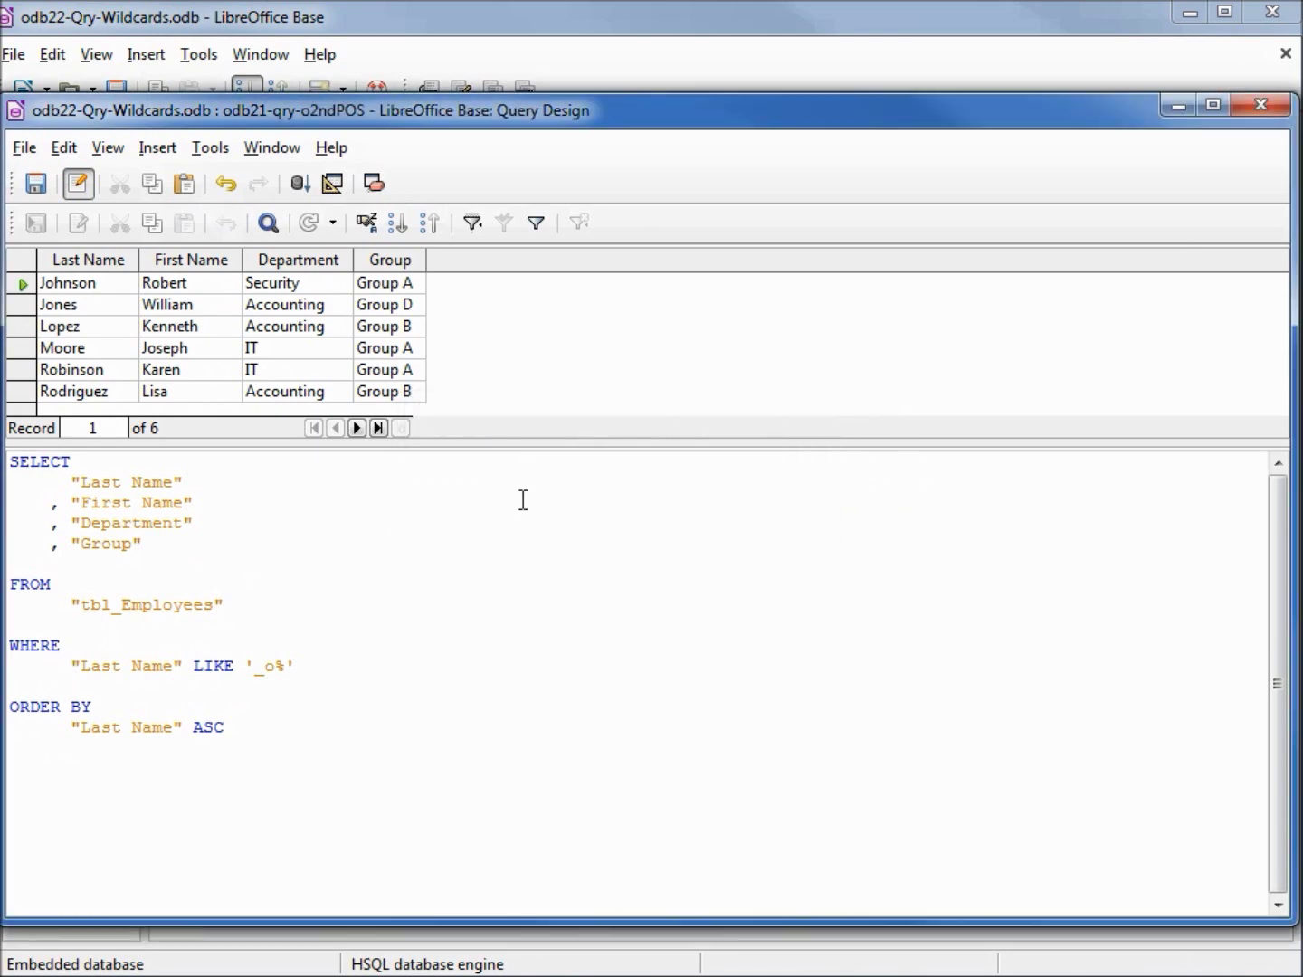
Return to Design View, set the Last Name criterion to LIKE 'J???son', and run the query
left_click(332, 185)
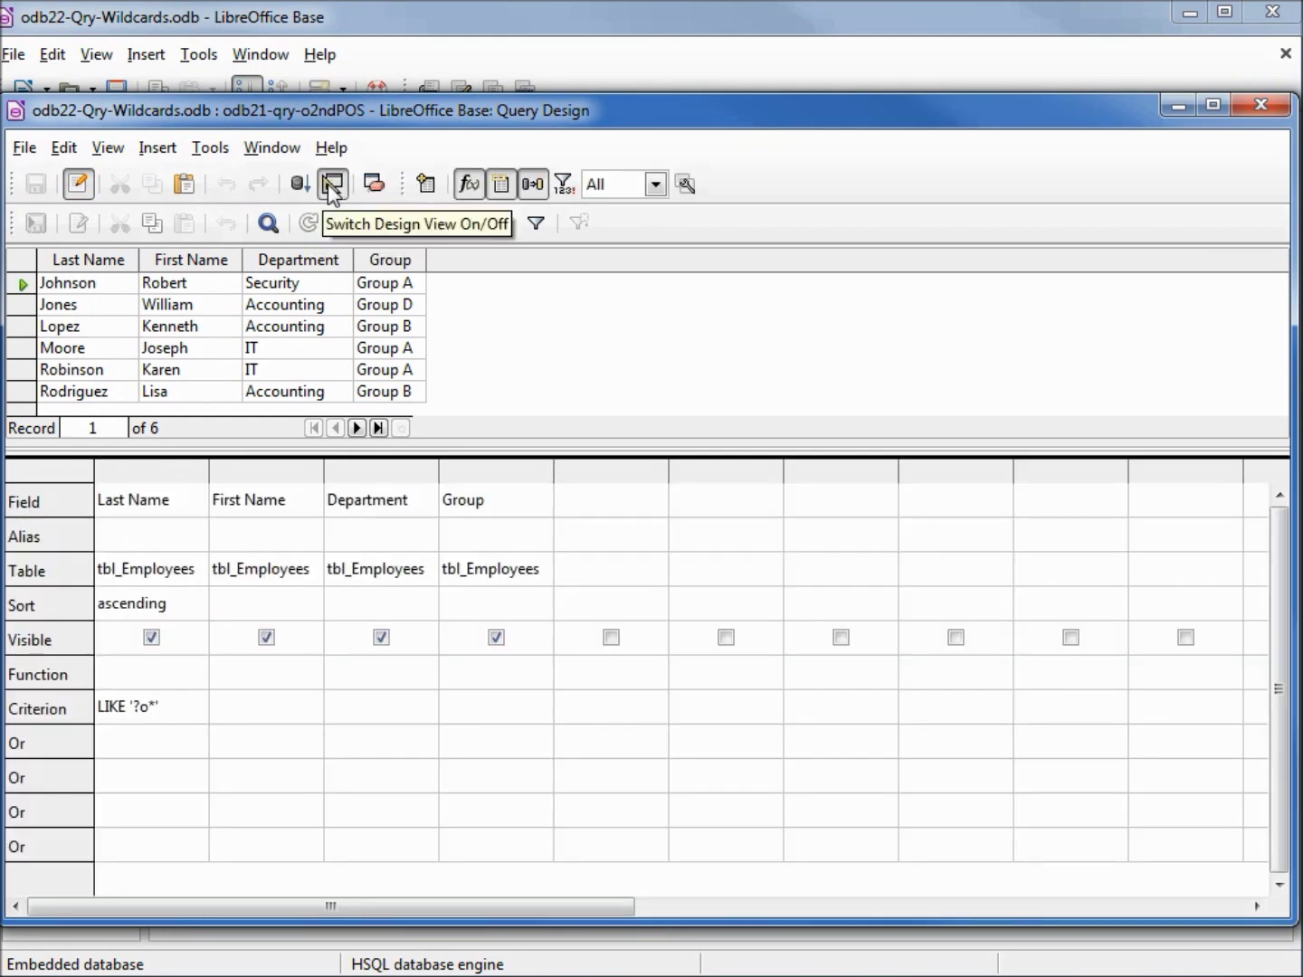
left_click(144, 713)
key("Right")
key("Right")
key("Right")
key("Right")
key("Right")
key("Right")
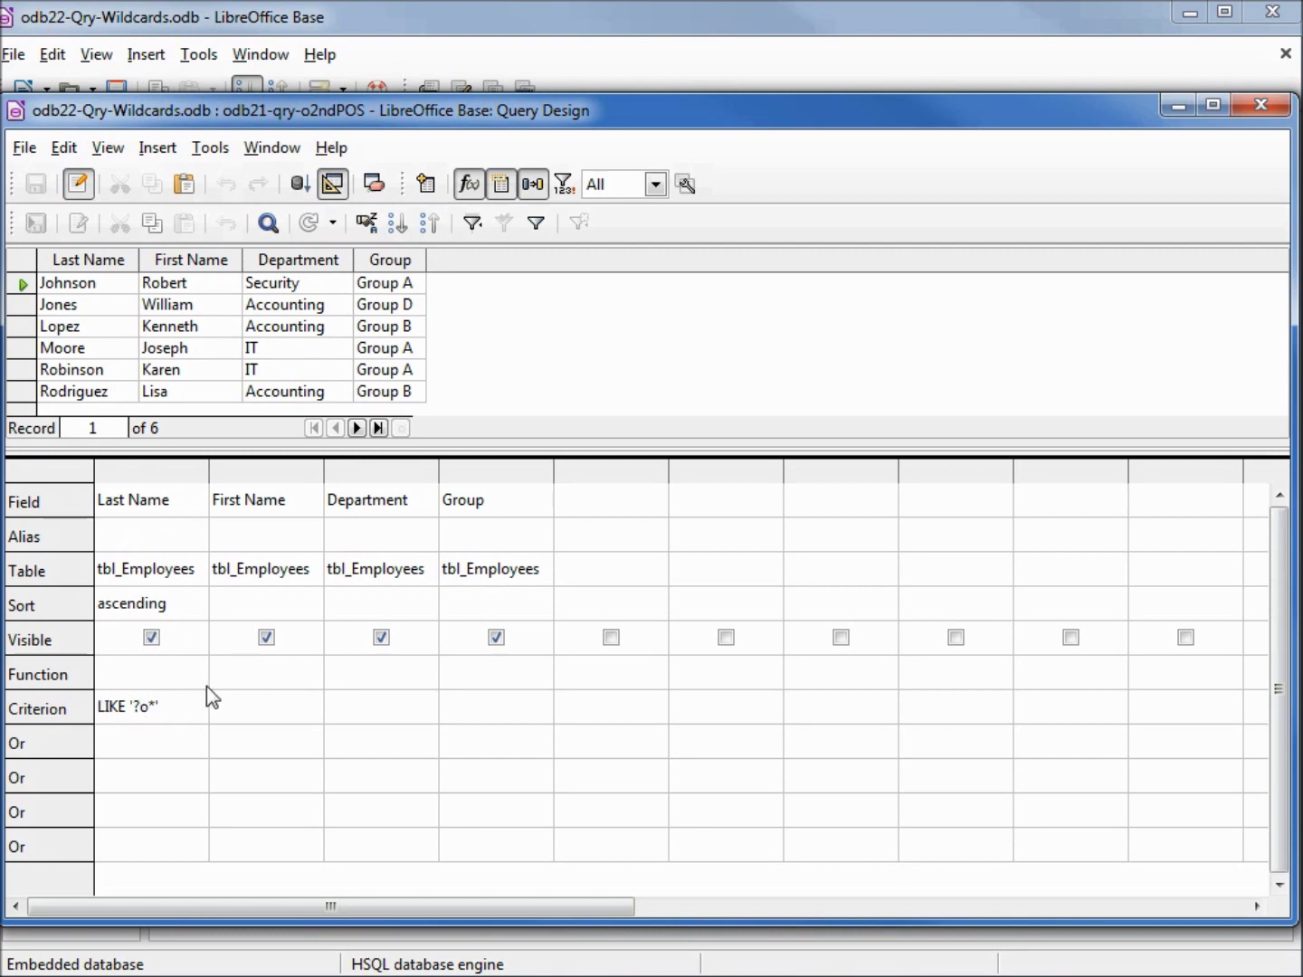
key("Insert")
type("J")
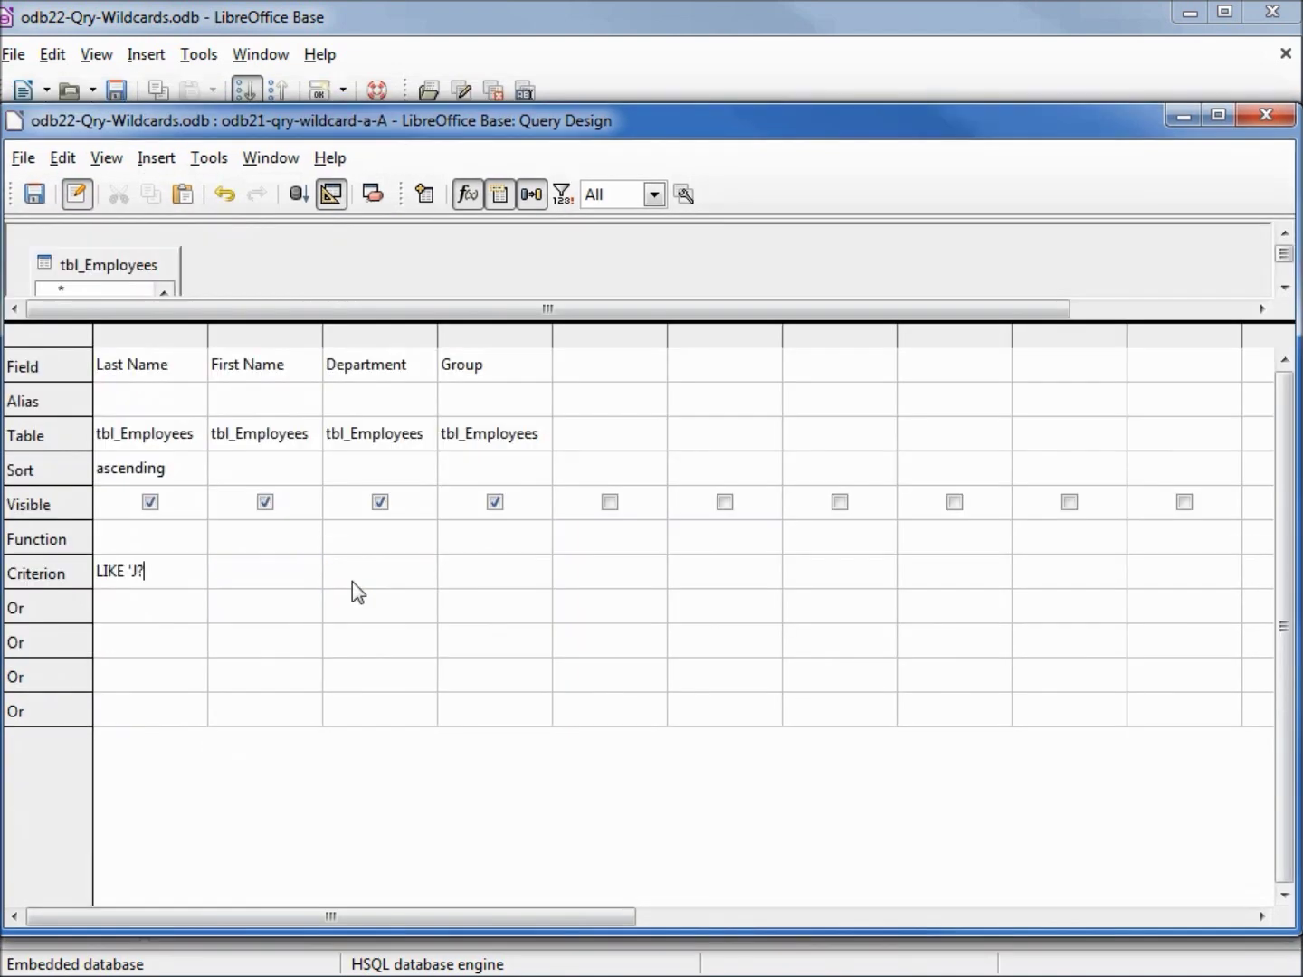
key("BackSpace")
type("???son'")
key("Tab")
key("F5")
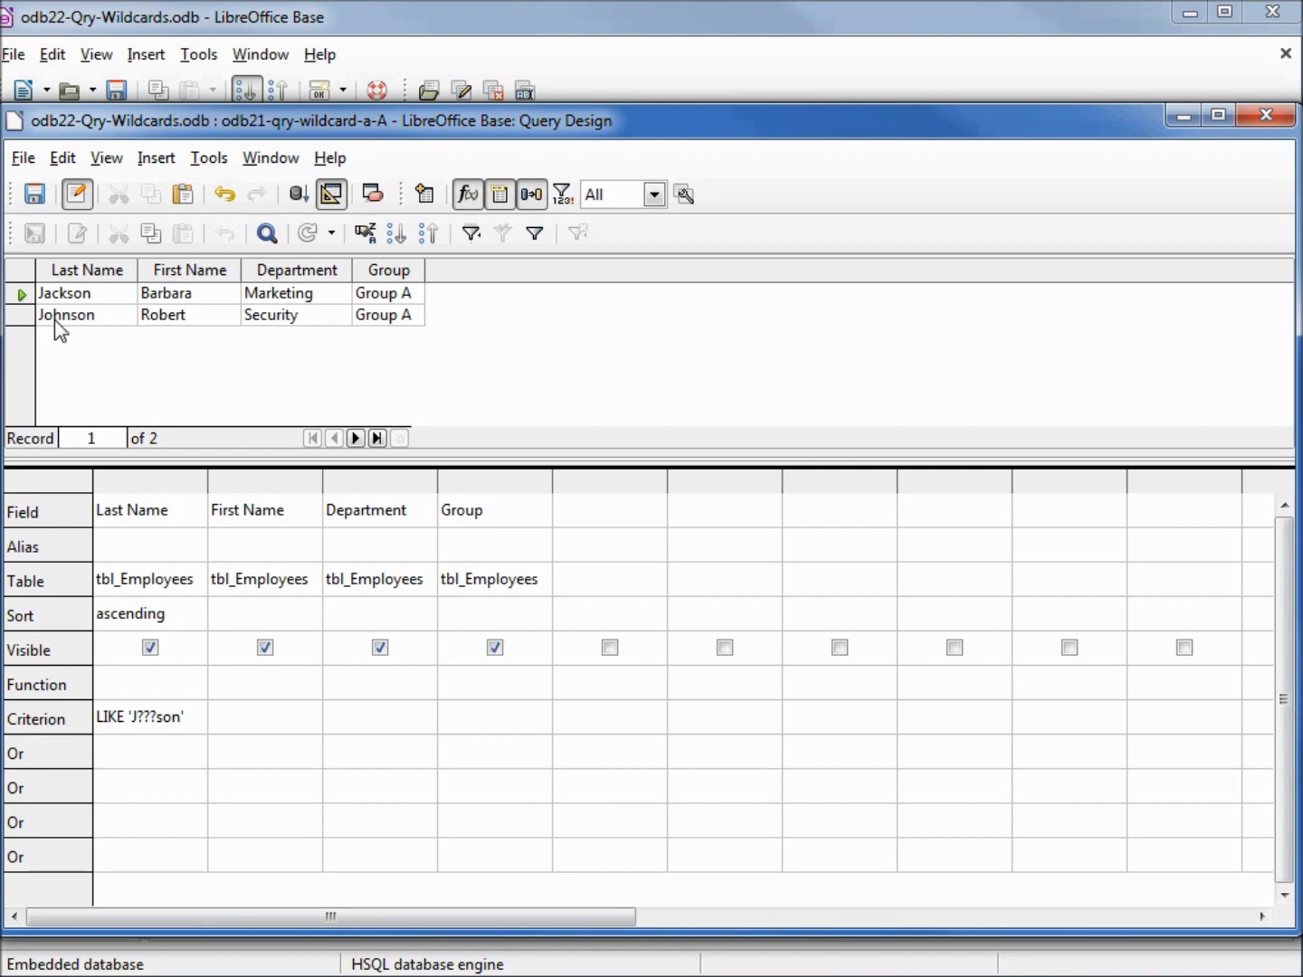
Show the query's SQL statement and examine the wildcard characters in the Last Name condition of its WHERE clause
left_click(331, 193)
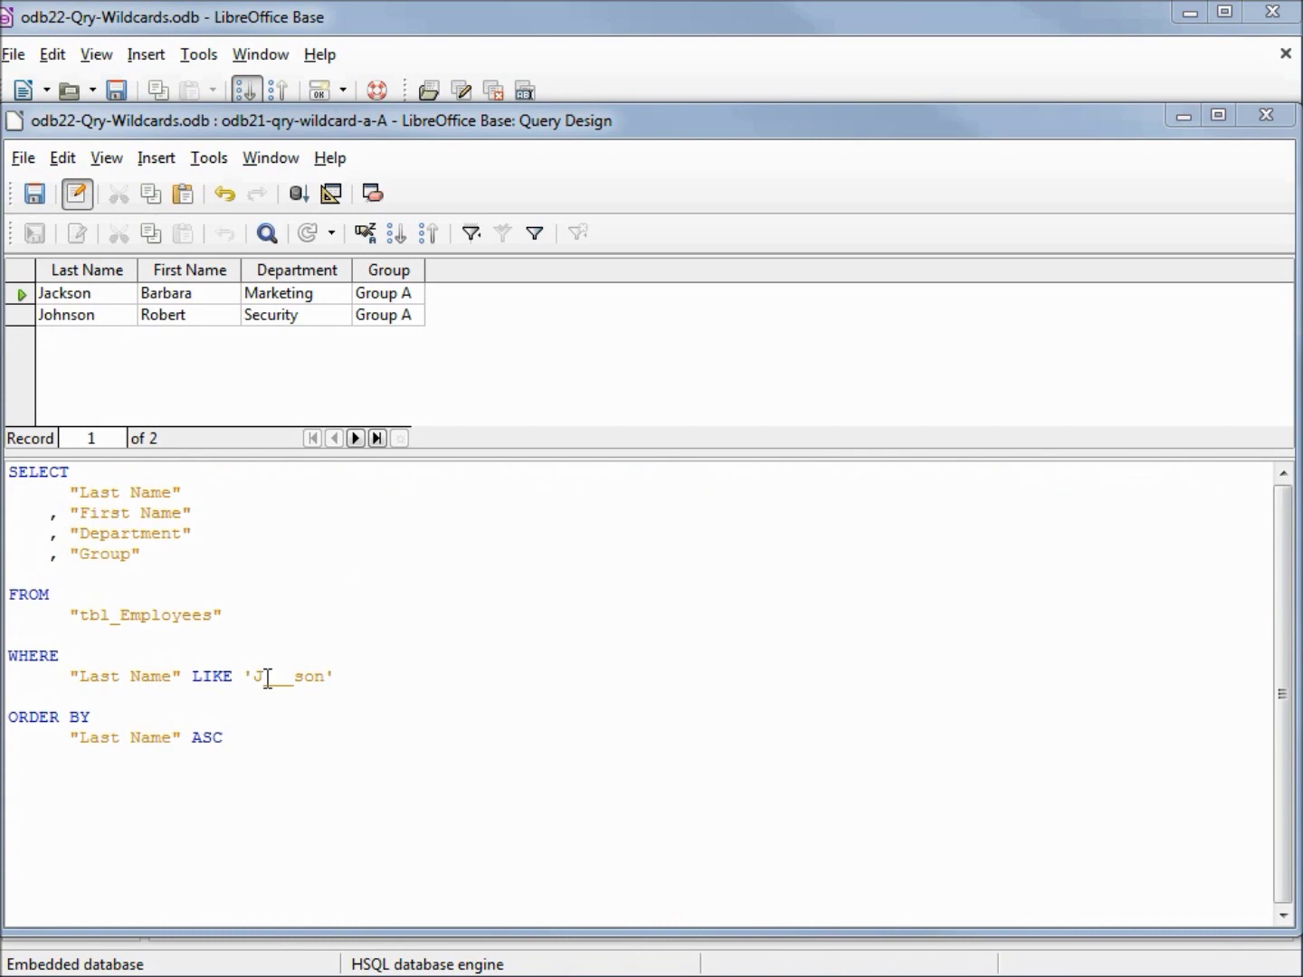
left_click(268, 677)
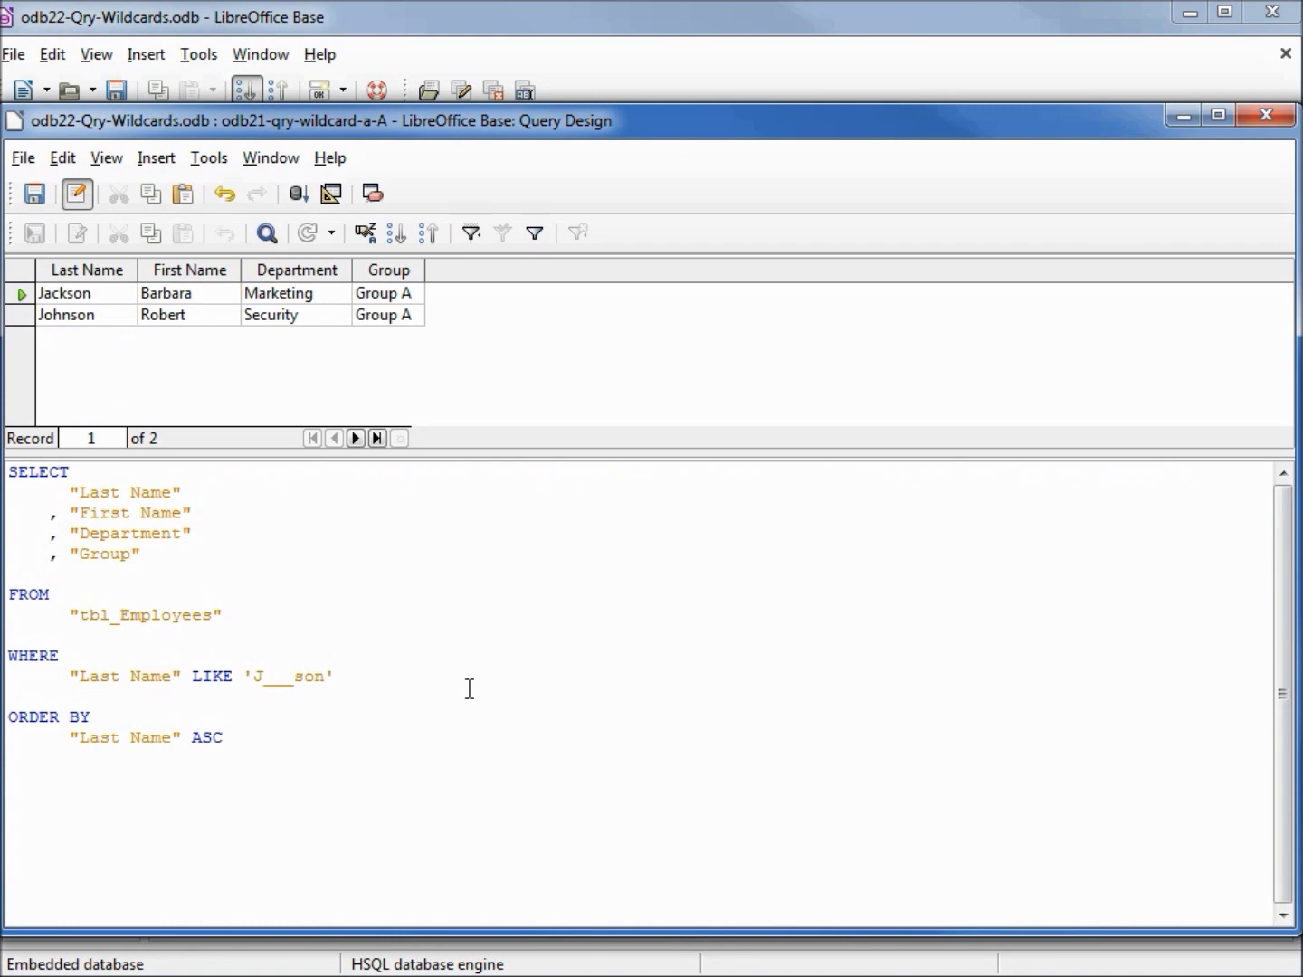
key("Right")
key("Right")
key("Right")
Save the query as odb21-qry-wildcard-J___son, close its design window, and save the database
left_click(23, 157)
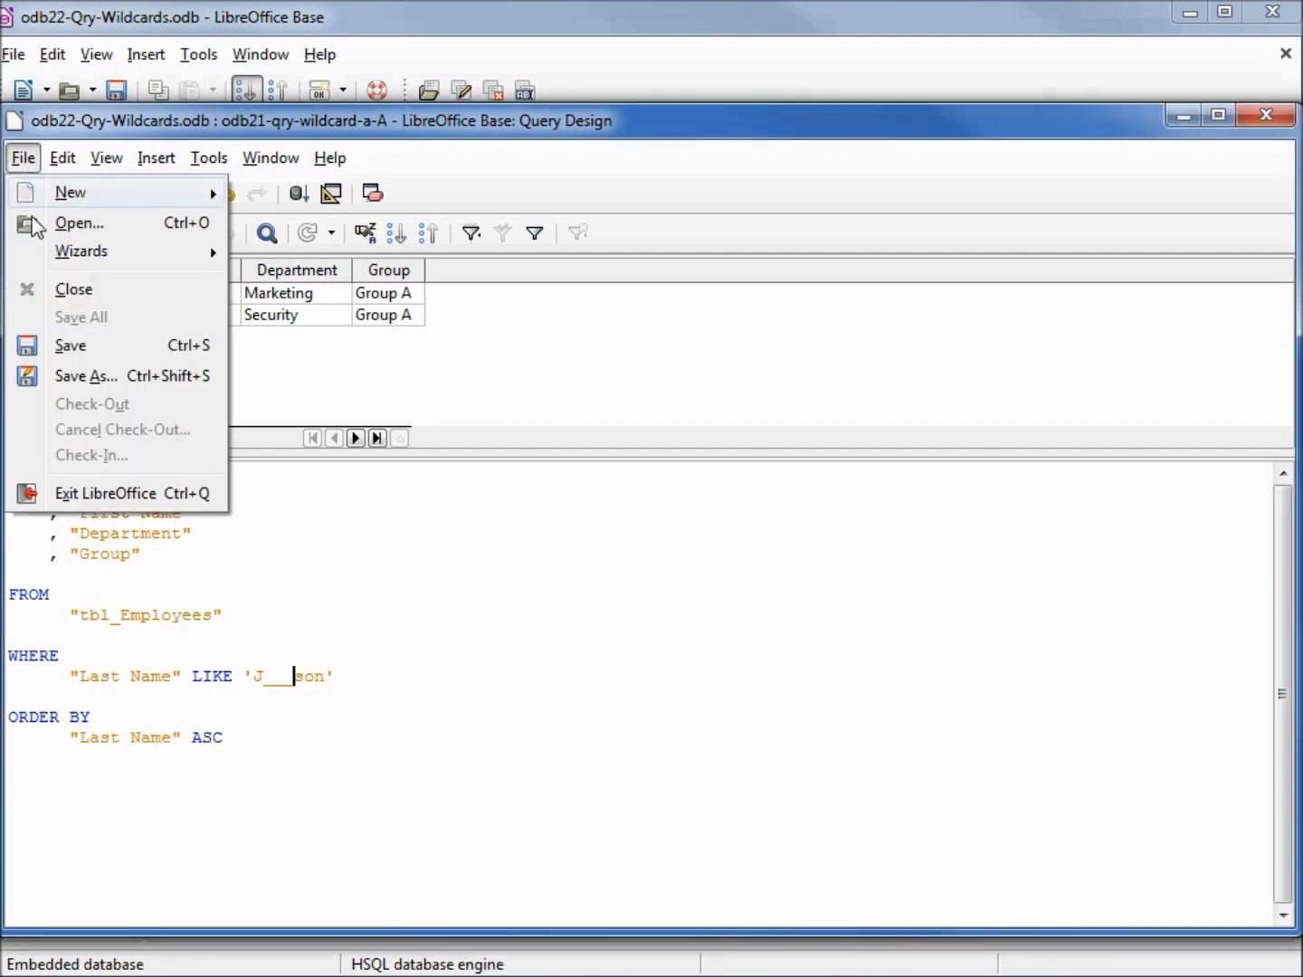
left_click(102, 376)
left_click(758, 471)
key("BackSpace")
key("BackSpace")
key("BackSpace")
type("J__son")
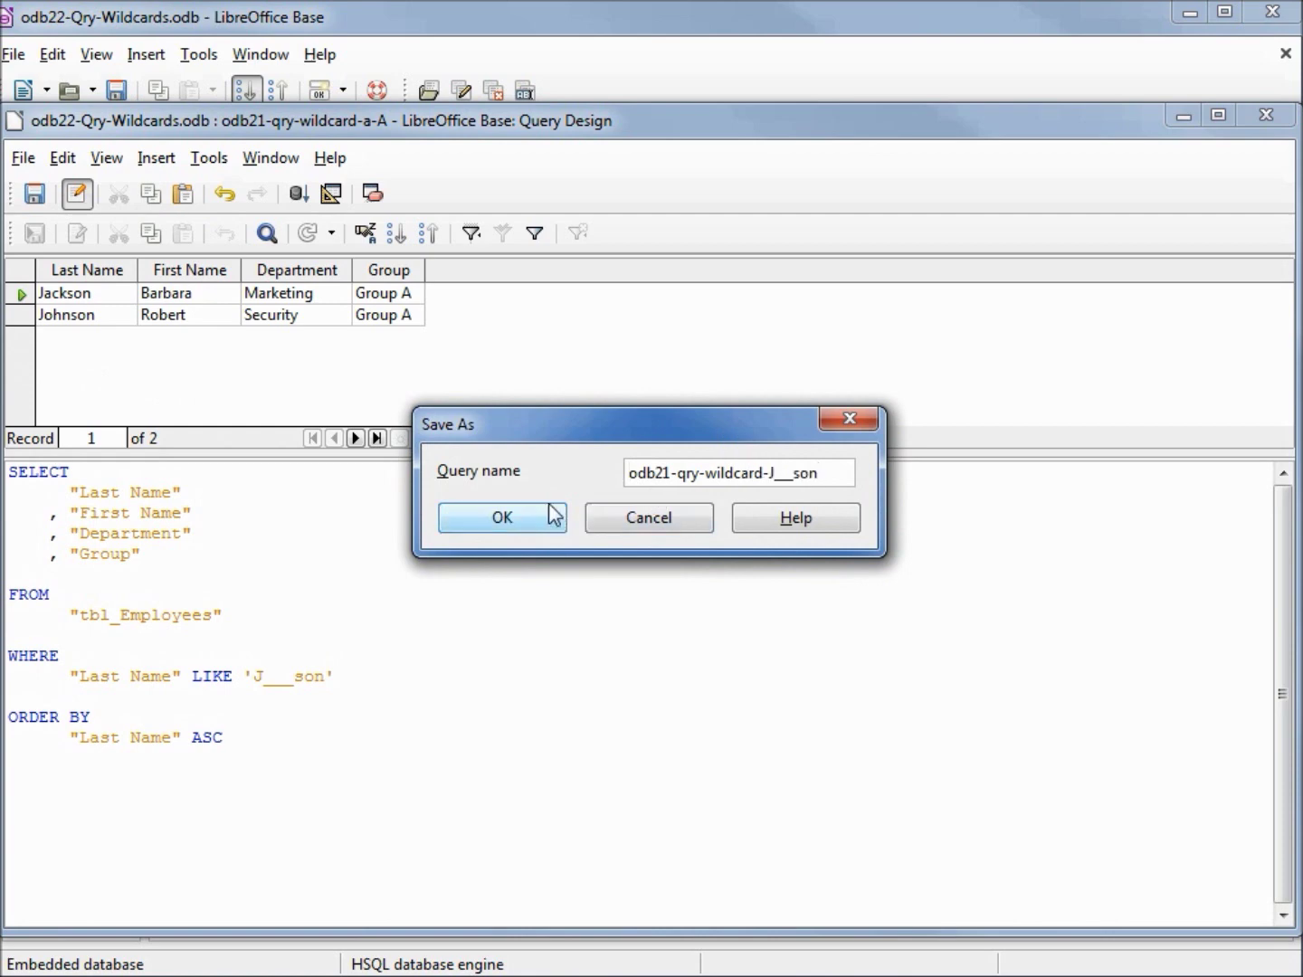
left_click(531, 519)
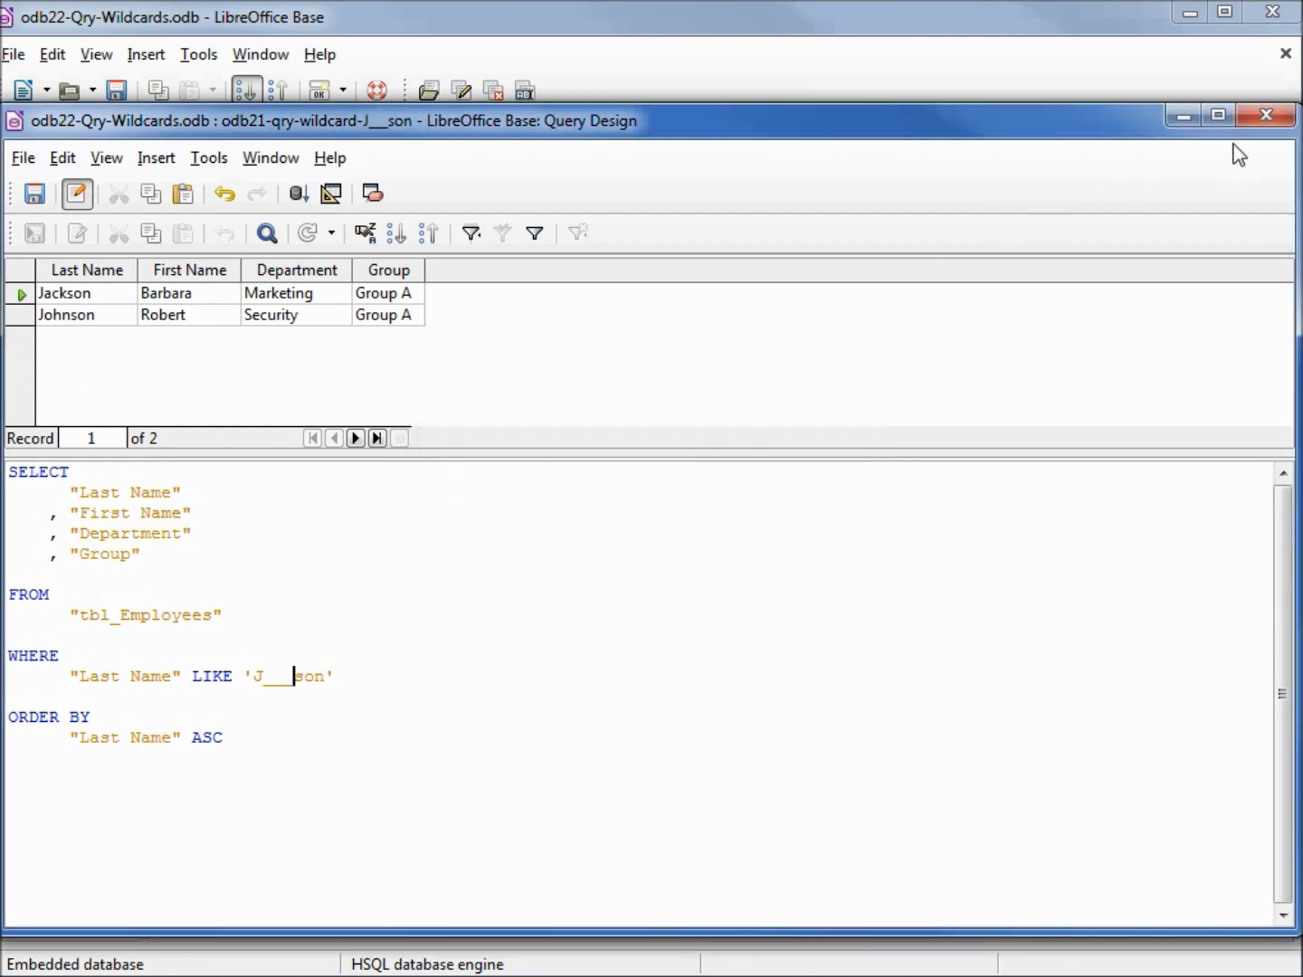
left_click(1267, 116)
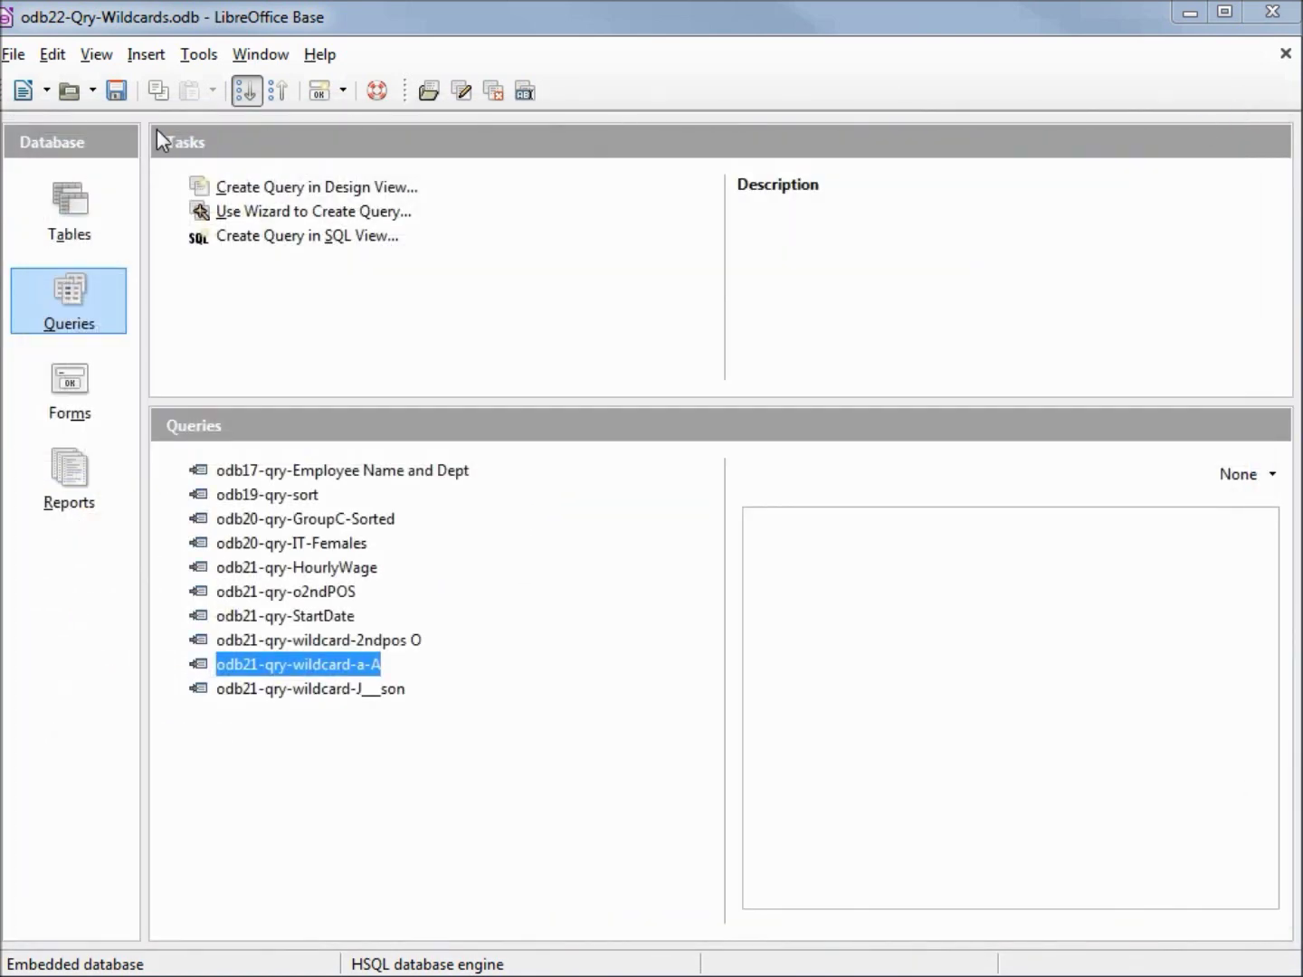
left_click(117, 91)
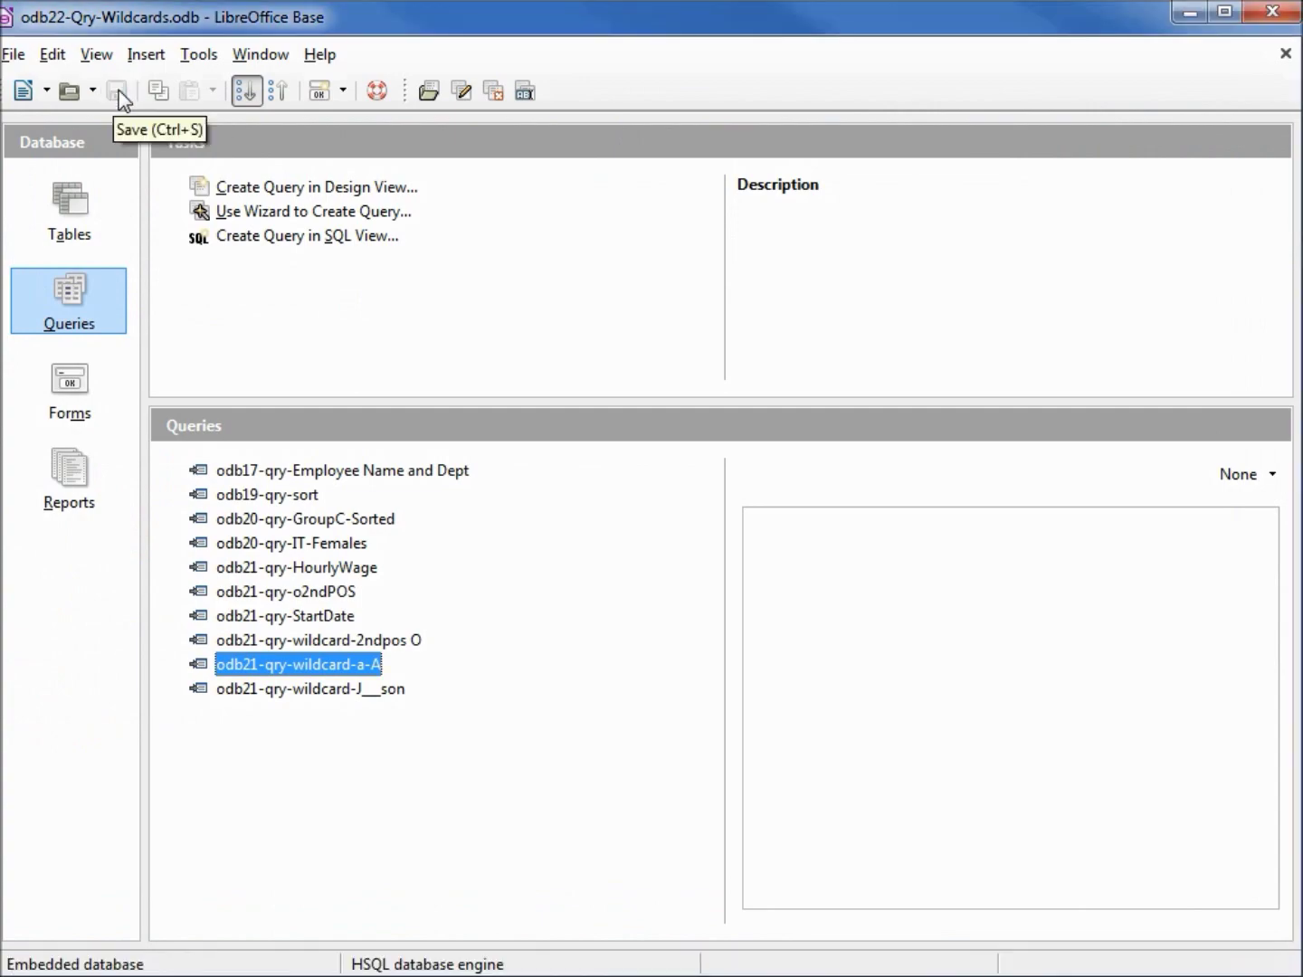